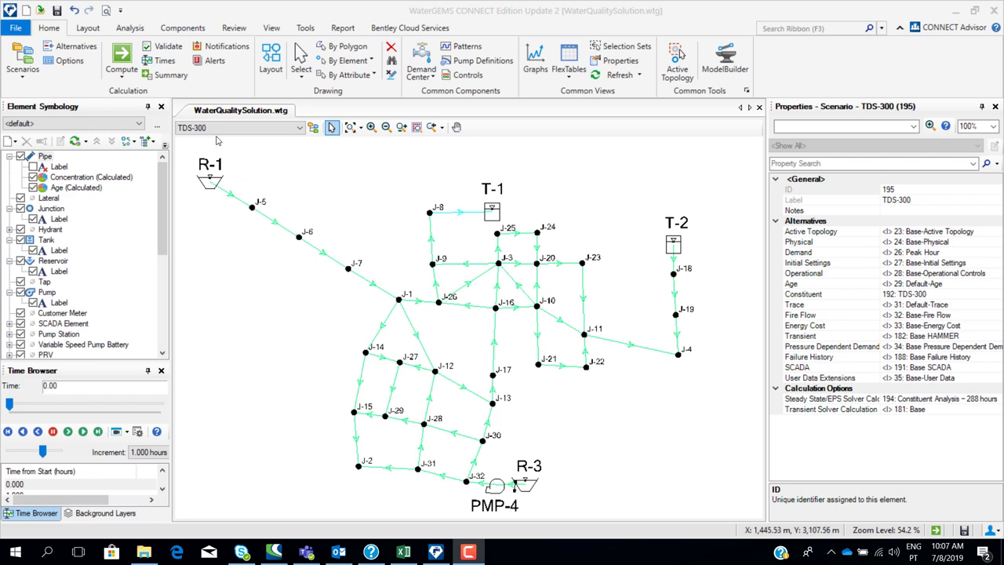
- View the list of available scenarios and open the Alternatives manager
left_click(224, 130)
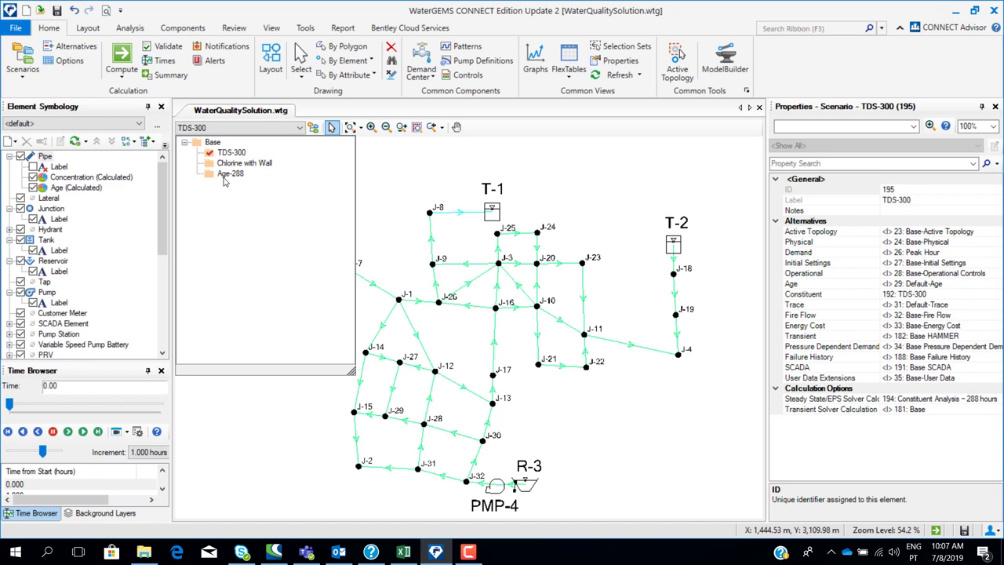
left_click(257, 130)
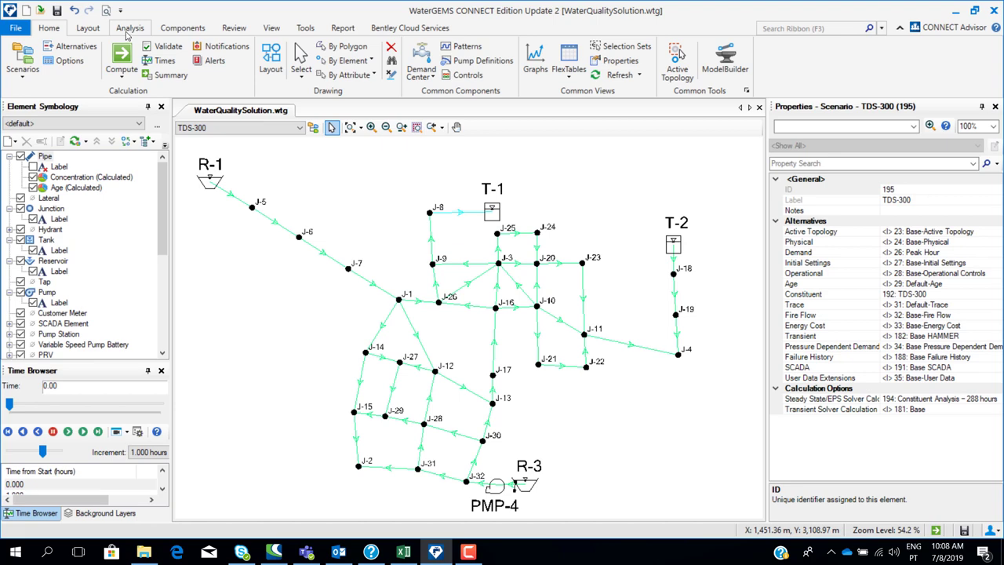
left_click(68, 50)
left_click_drag(246, 145, 284, 127)
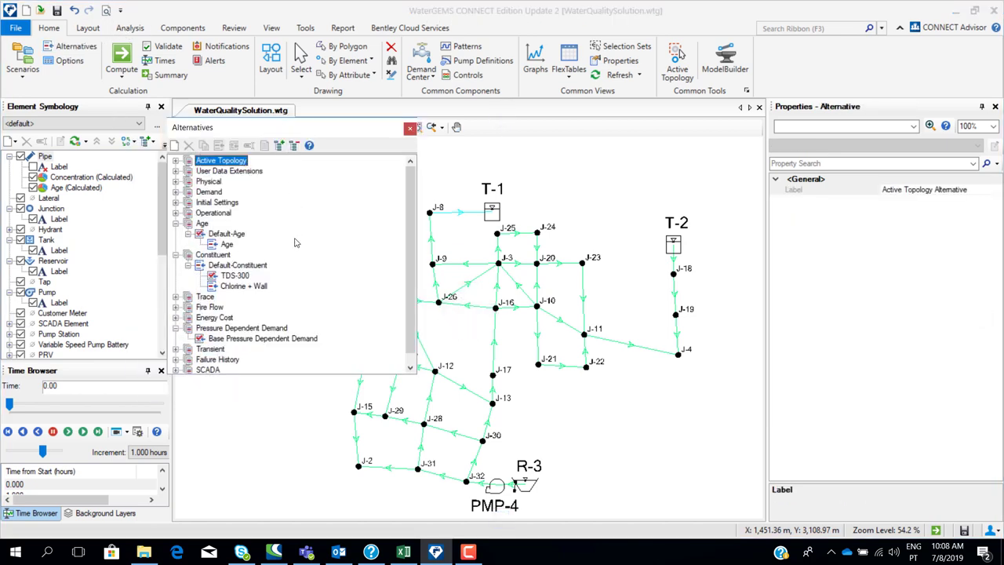
- Collapse the Age alternatives and look through the TDS-300 and Chlorine + Wall alternatives under Constituent
left_click(176, 256)
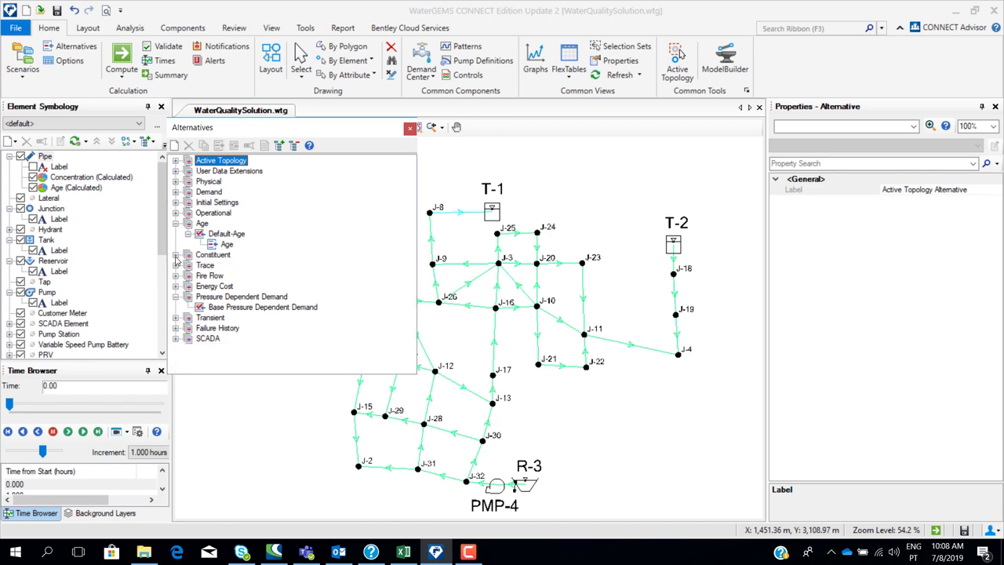
left_click(176, 223)
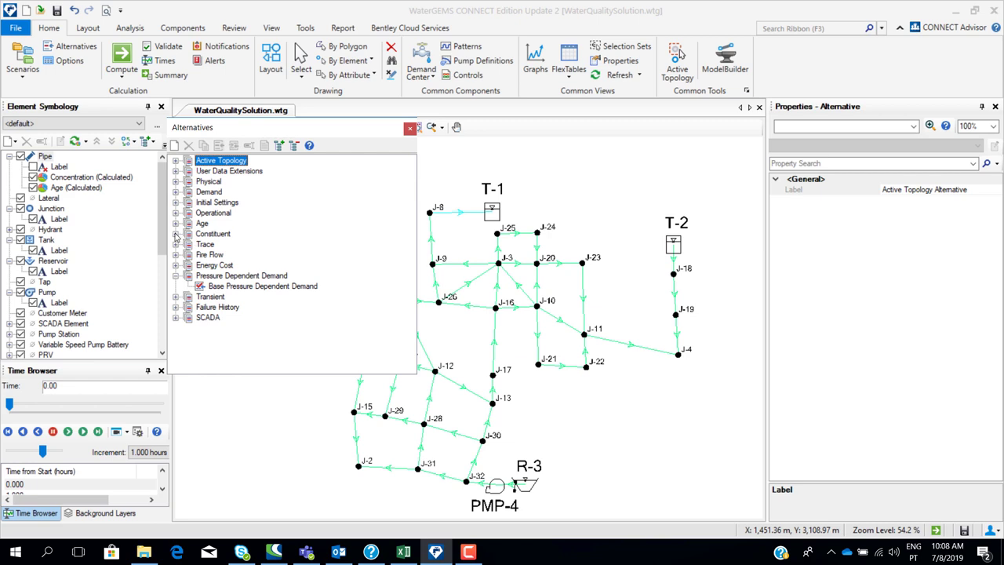
left_click(177, 234)
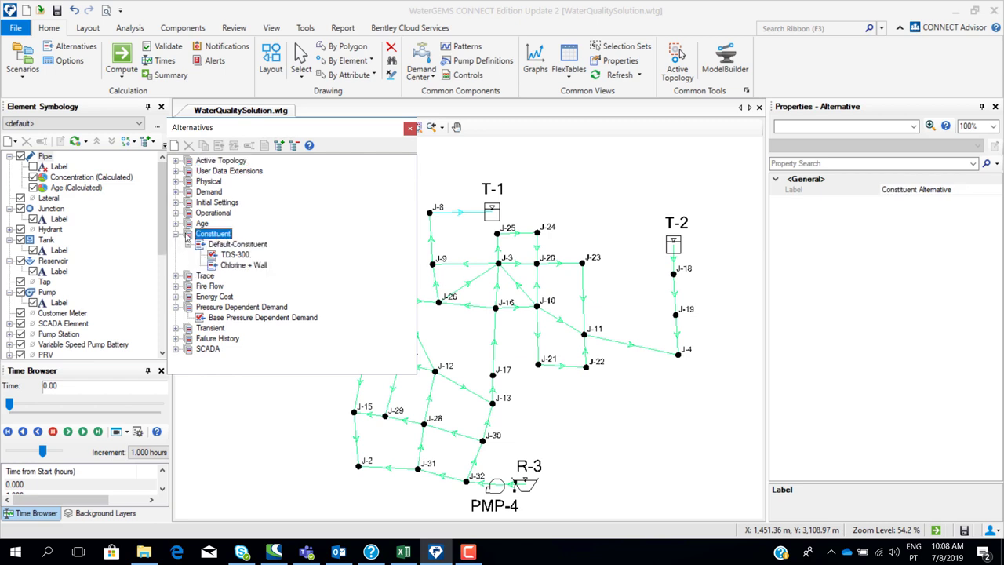
left_click(236, 256)
left_click(239, 265)
left_click(235, 256)
left_click(238, 266)
key("Up")
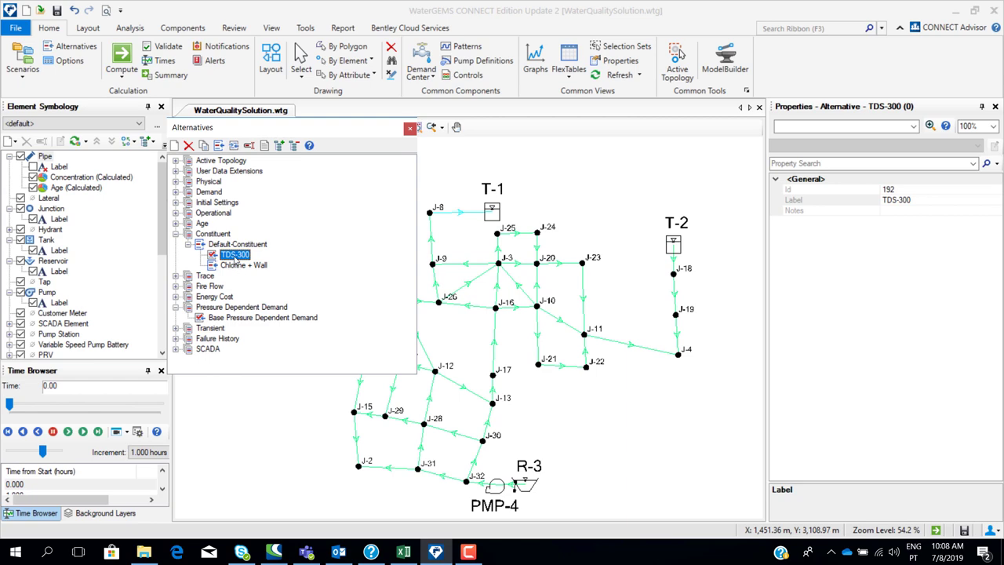
- Open the TDS-300 constituent alternative and compare the diffusivity and reaction properties of the TDS-300 and Chlorine +Wall constituents
double_click(235, 256)
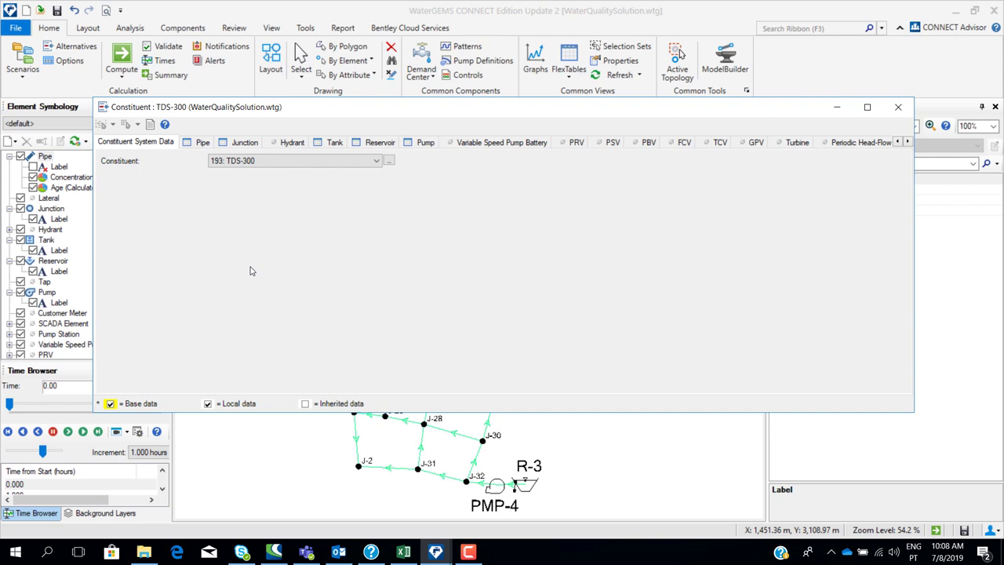
left_click(390, 161)
left_click_drag(478, 138, 349, 85)
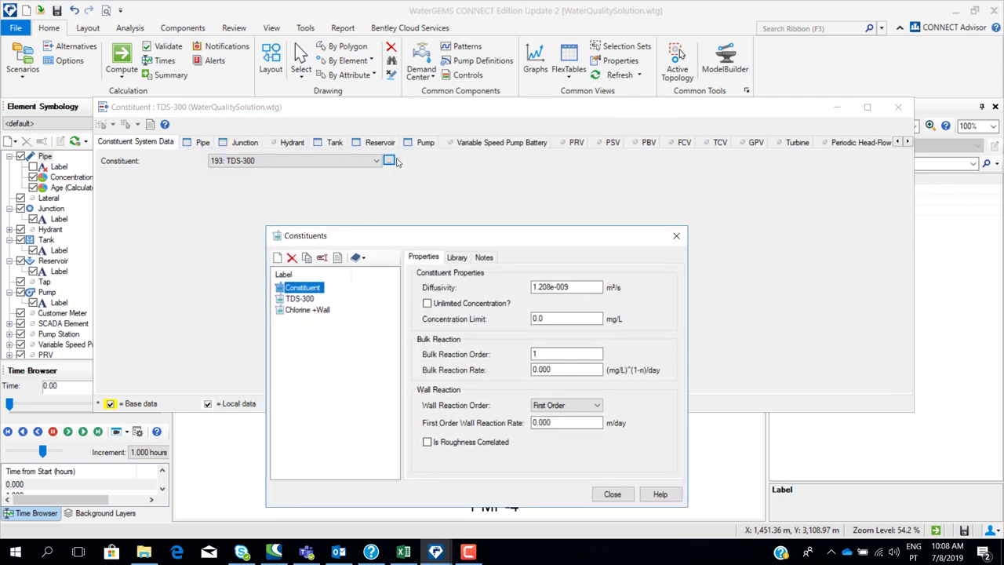
left_click_drag(394, 231, 353, 155)
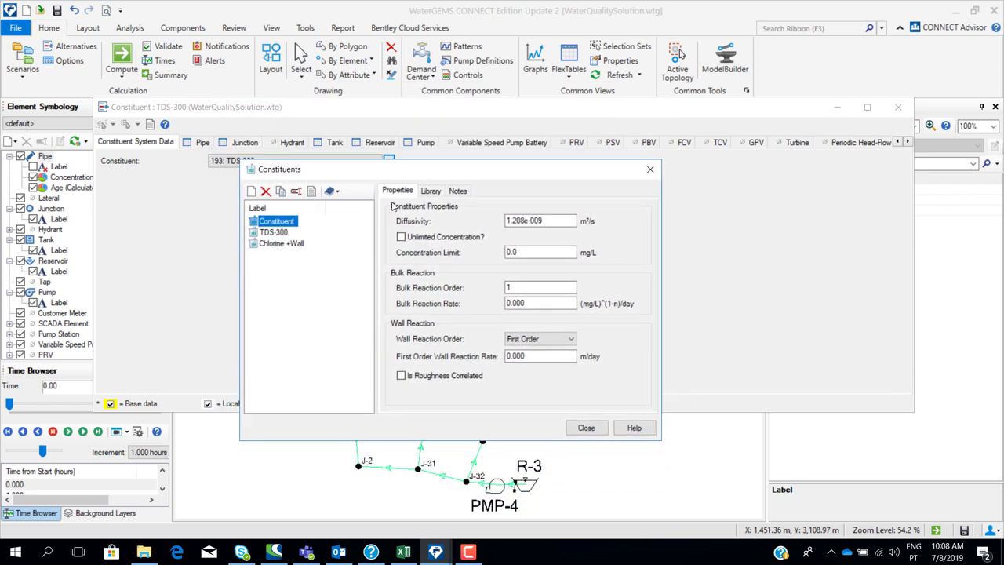
left_click(273, 234)
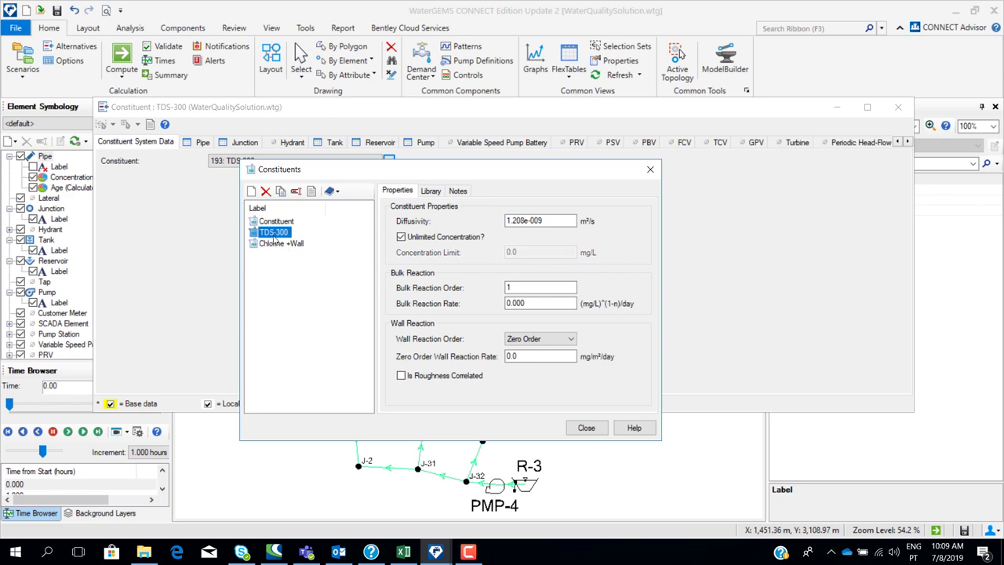
left_click(555, 225)
left_click(292, 245)
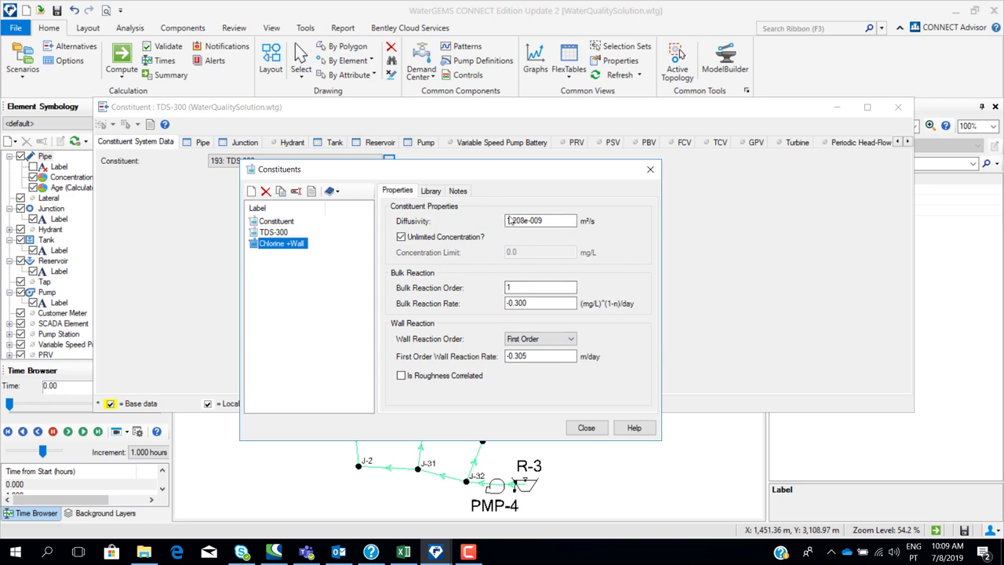
left_click(288, 233)
left_click(650, 170)
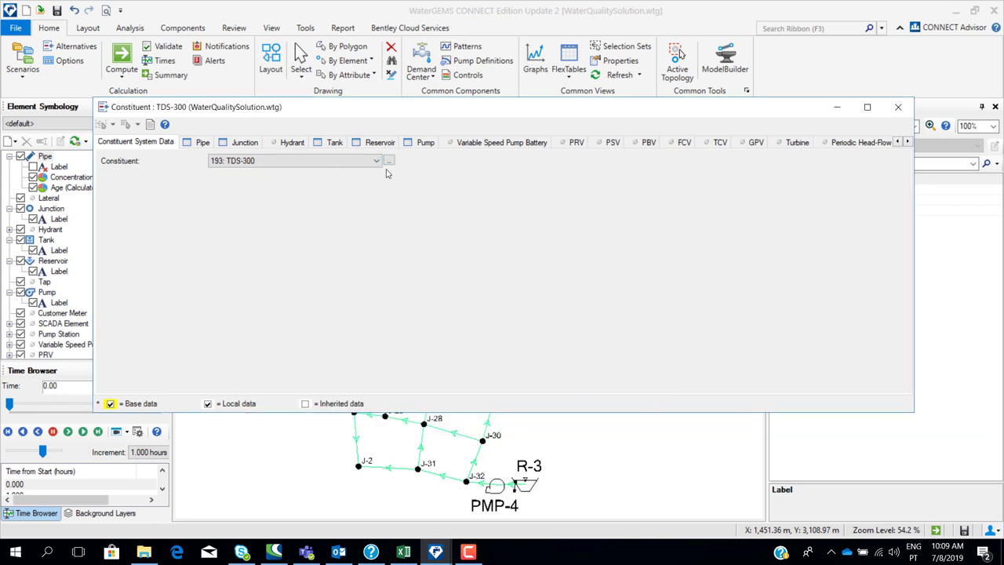
- Keep TDS-300 as the alternative's constituent and review its pipe and junction data
left_click(333, 161)
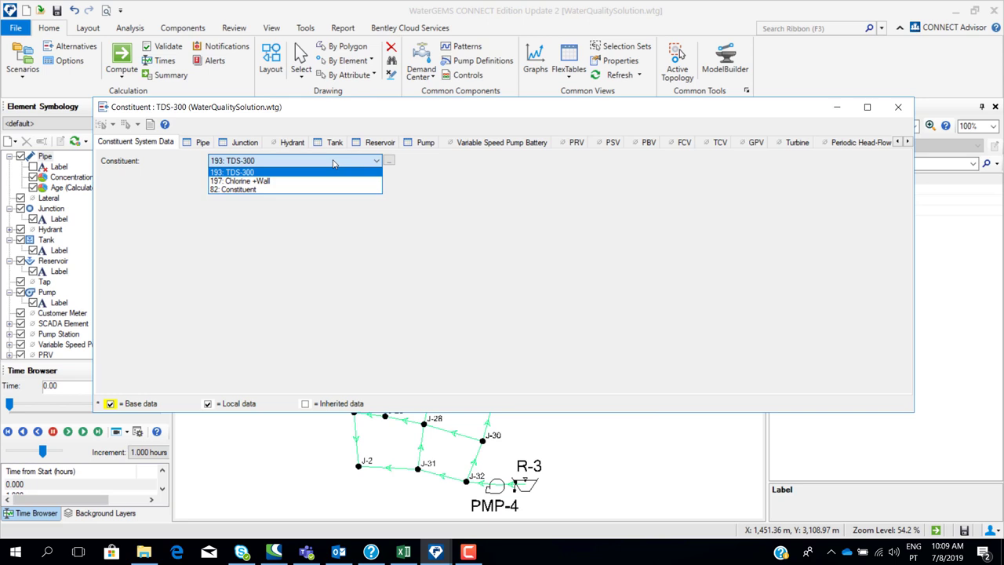
left_click(274, 174)
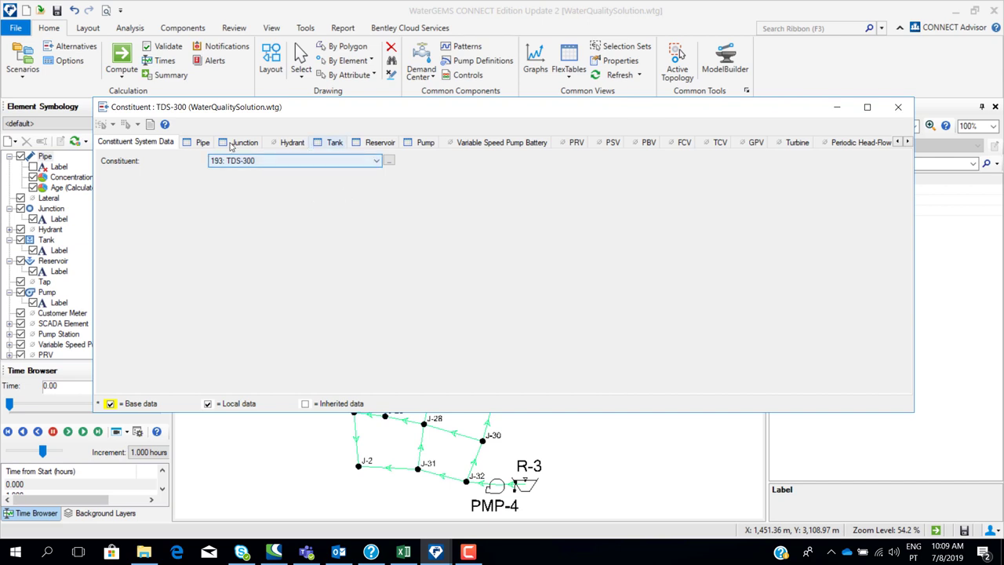
left_click(202, 143)
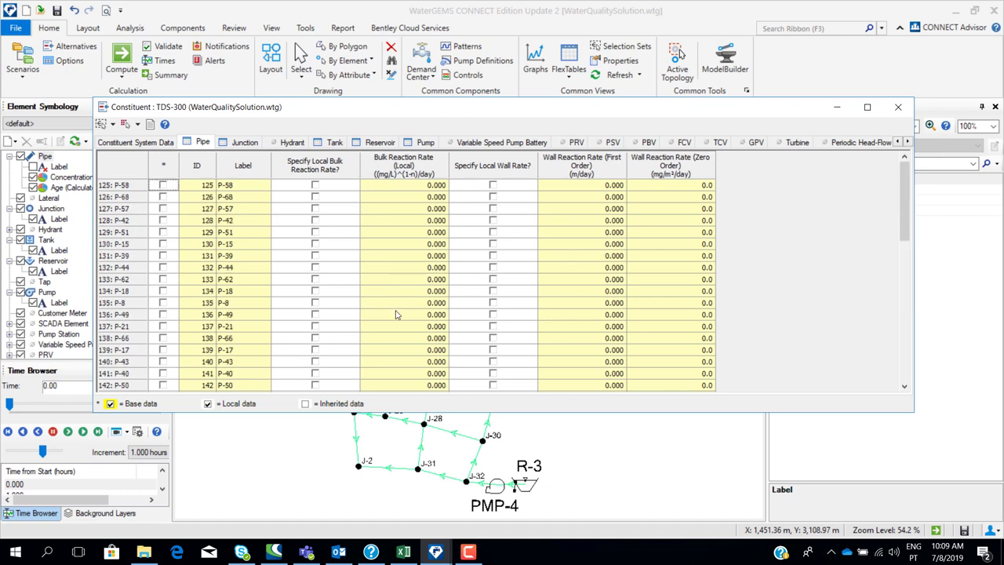
left_click(241, 142)
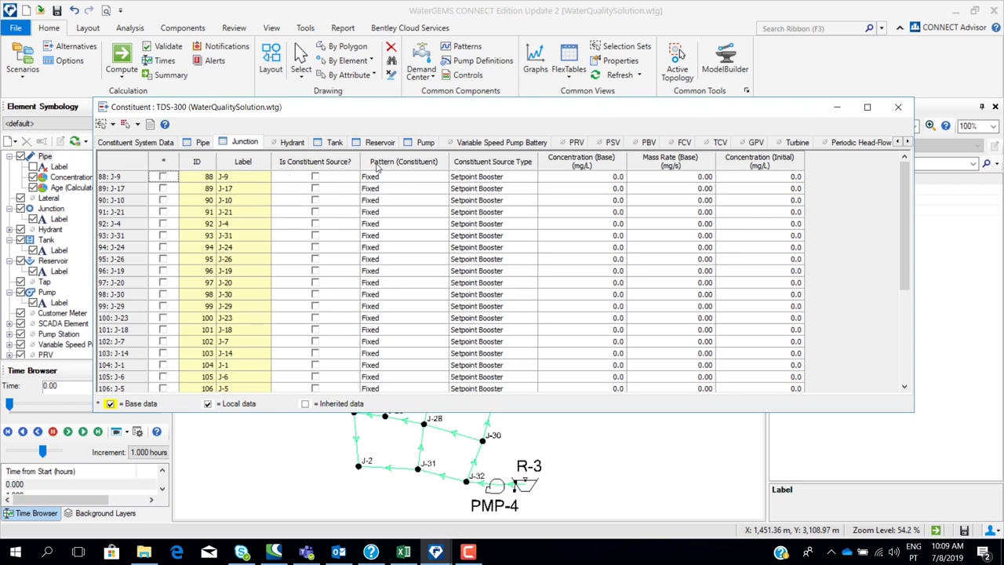
- Examine the initial concentrations of the tanks and reservoirs in the TDS-300 alternative, and close the alternatives
left_click(328, 142)
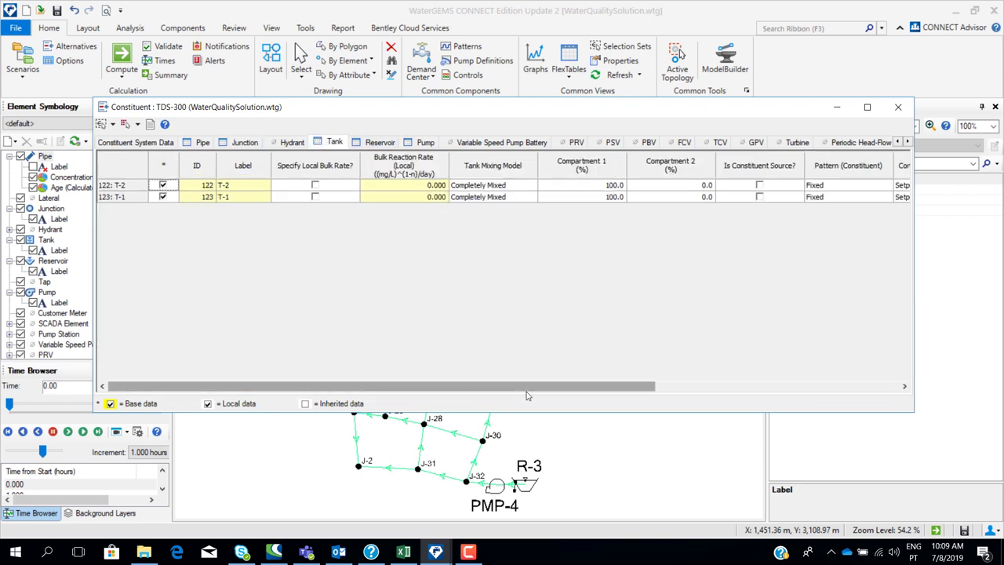
left_click_drag(554, 386, 222, 231)
left_click(243, 187)
left_click(240, 196)
left_click_drag(343, 386, 662, 390)
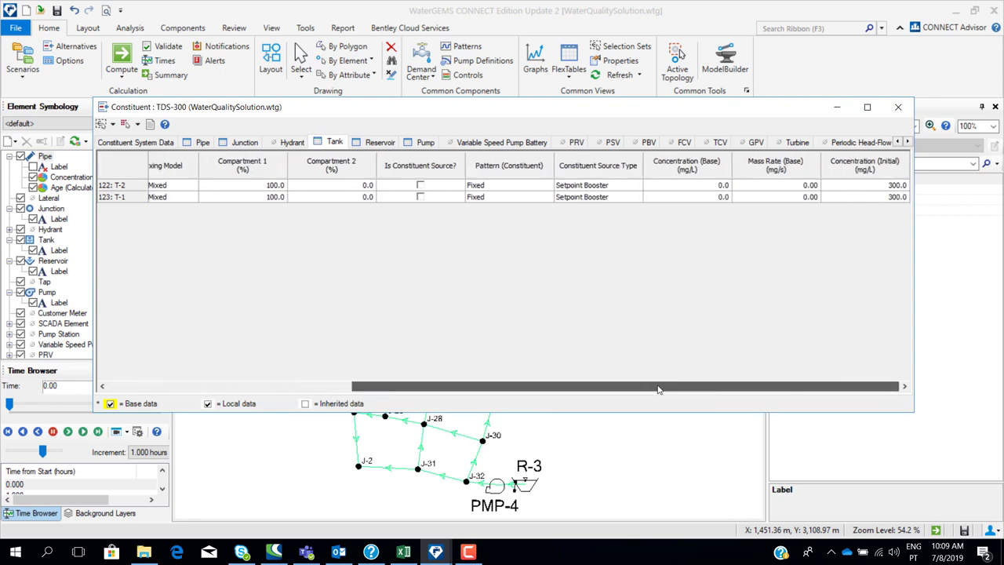
left_click(871, 187)
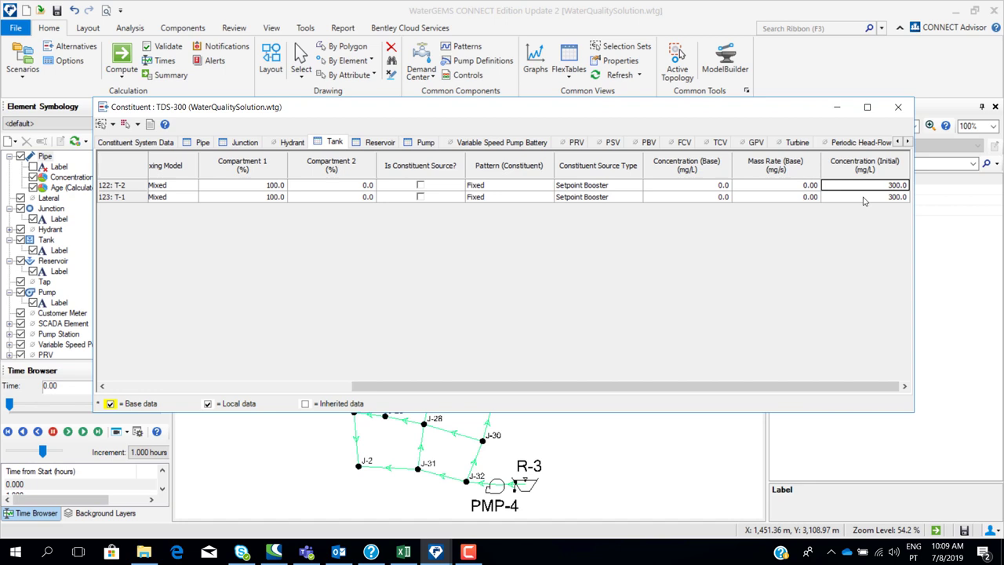
left_click(380, 142)
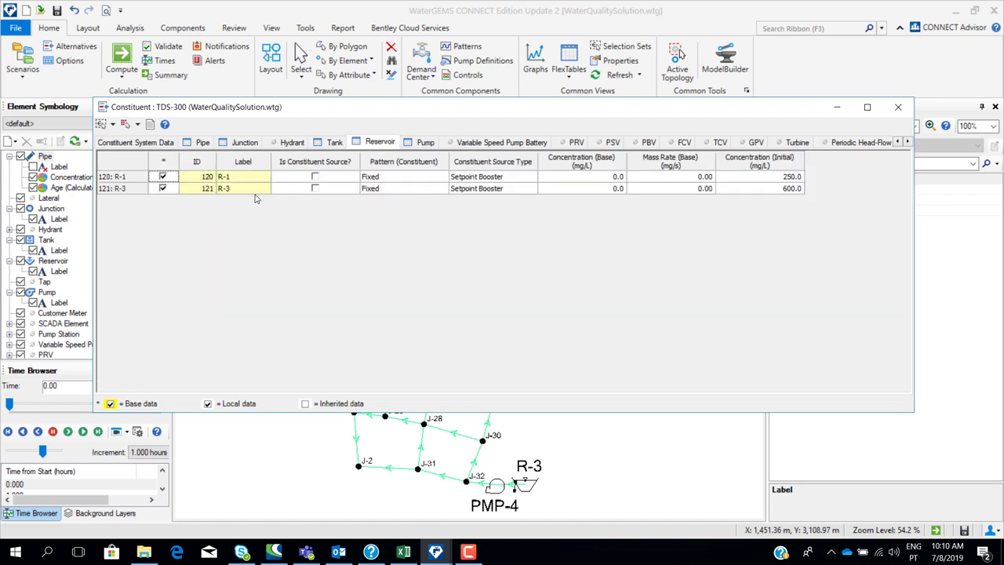
left_click(898, 108)
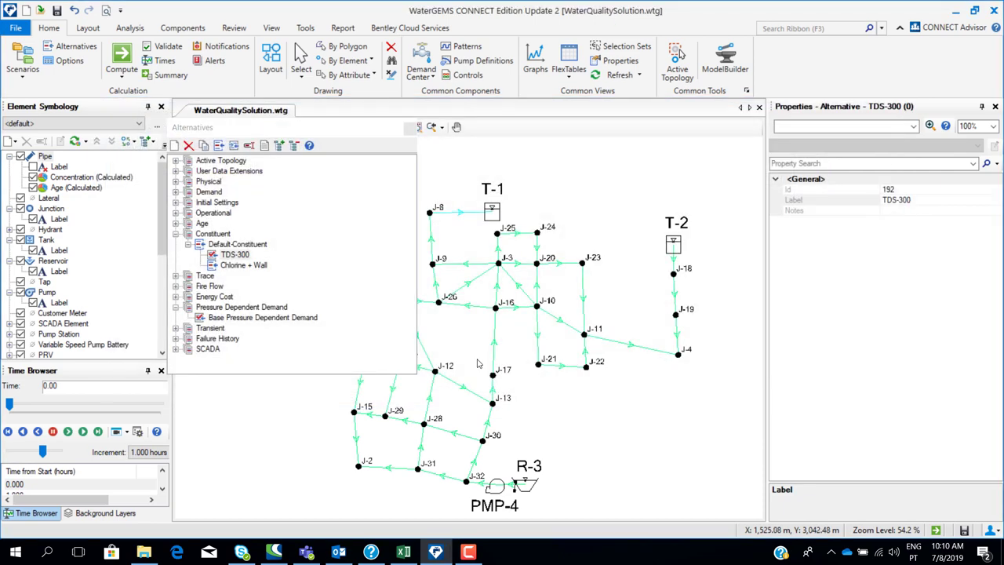
left_click(409, 129)
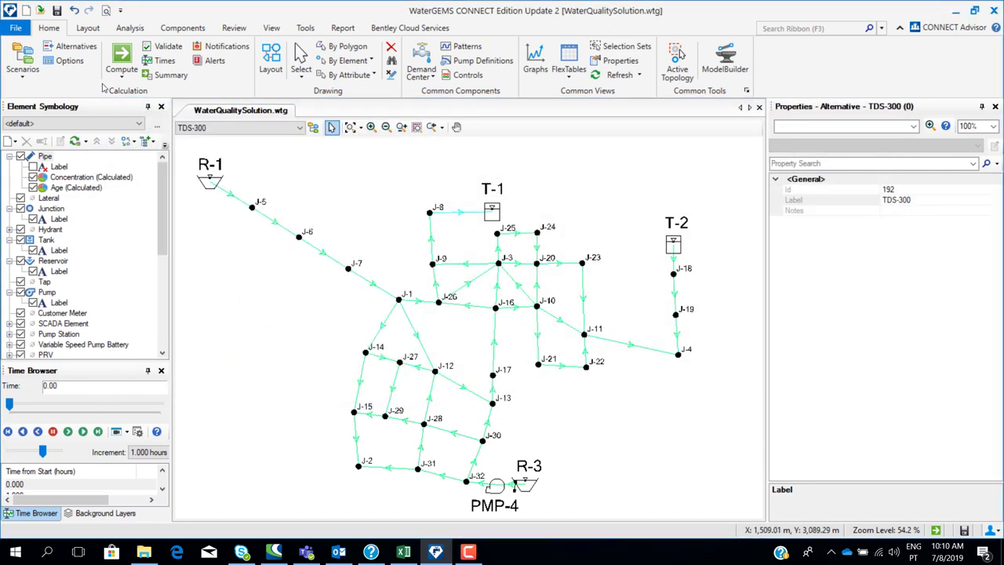
- Examine the calculation type choices in the 288-hour Constituent Analysis calculation options
left_click(65, 60)
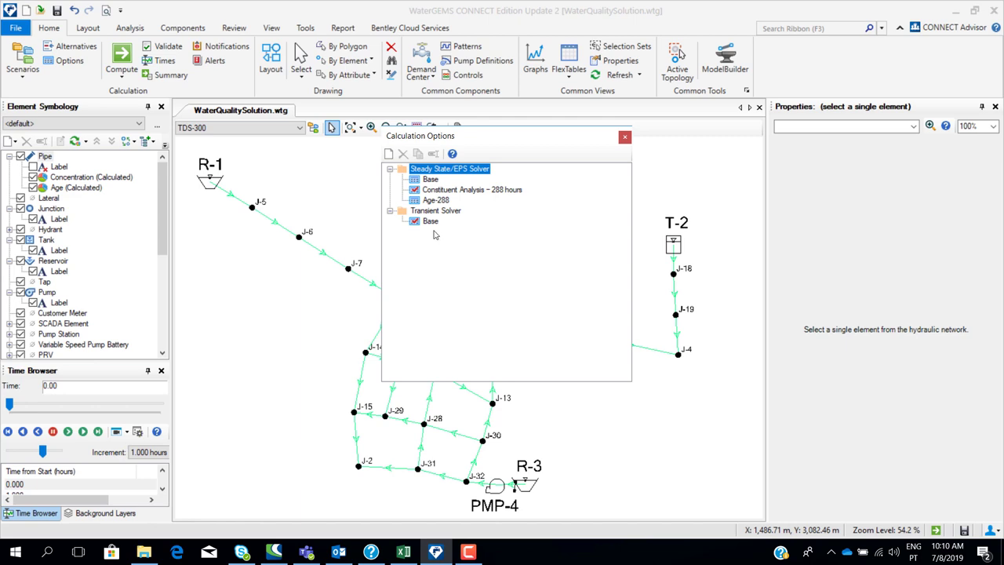
double_click(444, 191)
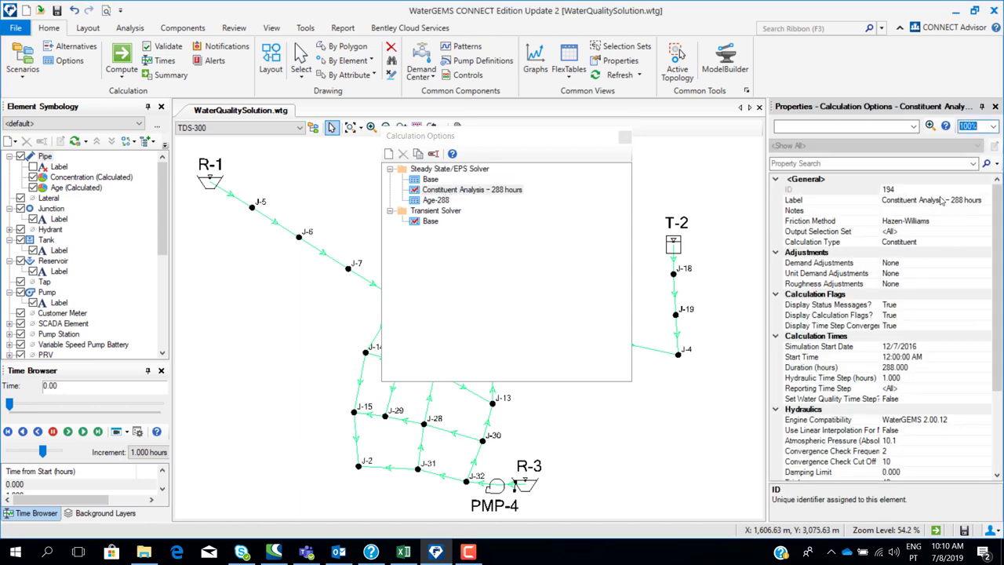
left_click(947, 241)
left_click(987, 243)
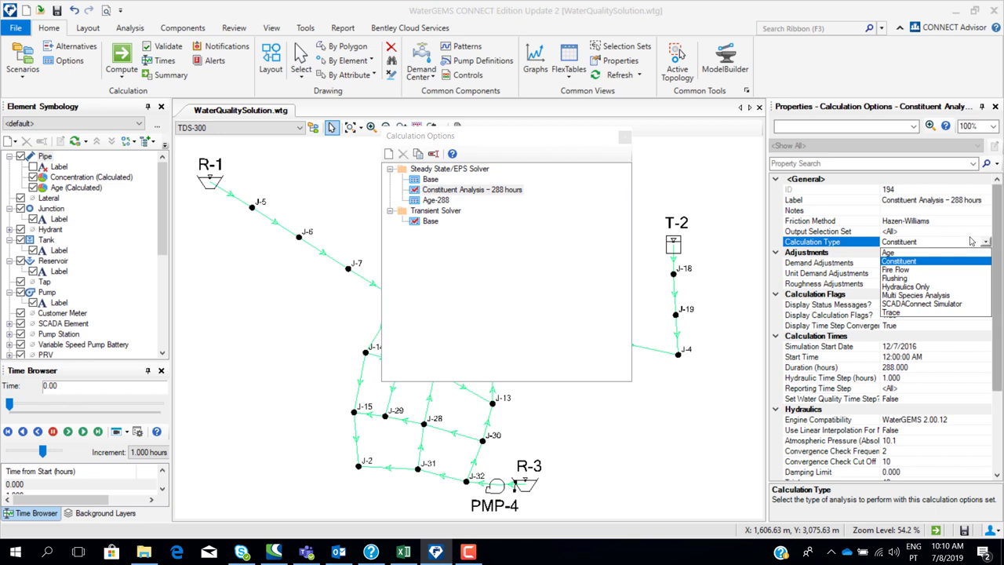
left_click(987, 243)
left_click(624, 138)
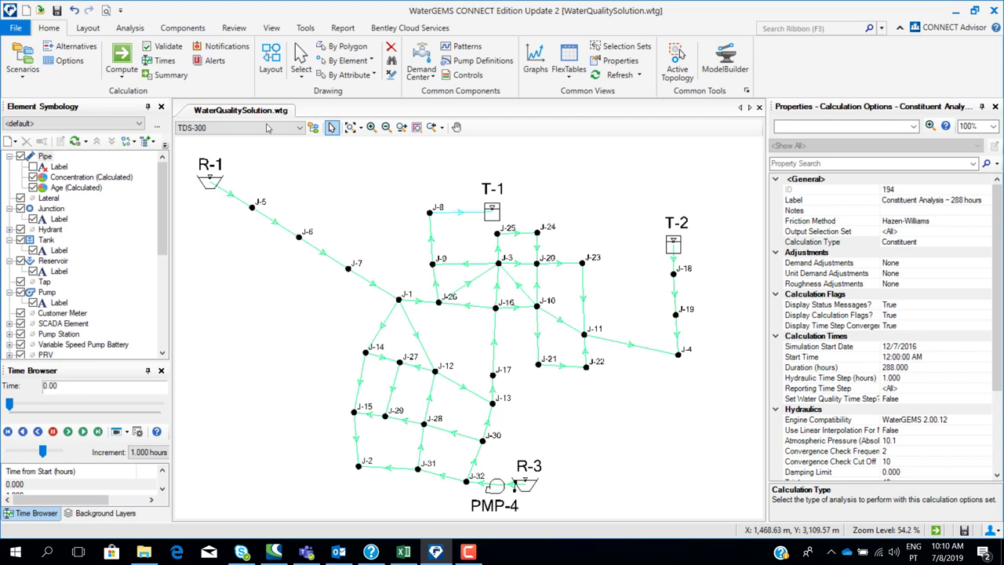
- Compute the TDS-300 scenario and review the color coding ranges for the pipes' Concentration (Calculated)
left_click(121, 56)
left_click(45, 156)
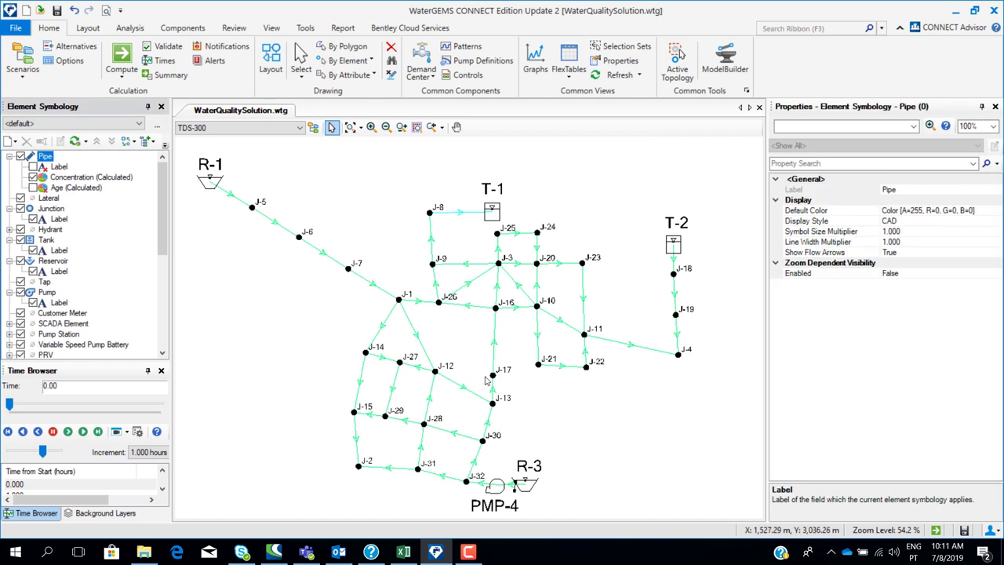
double_click(80, 178)
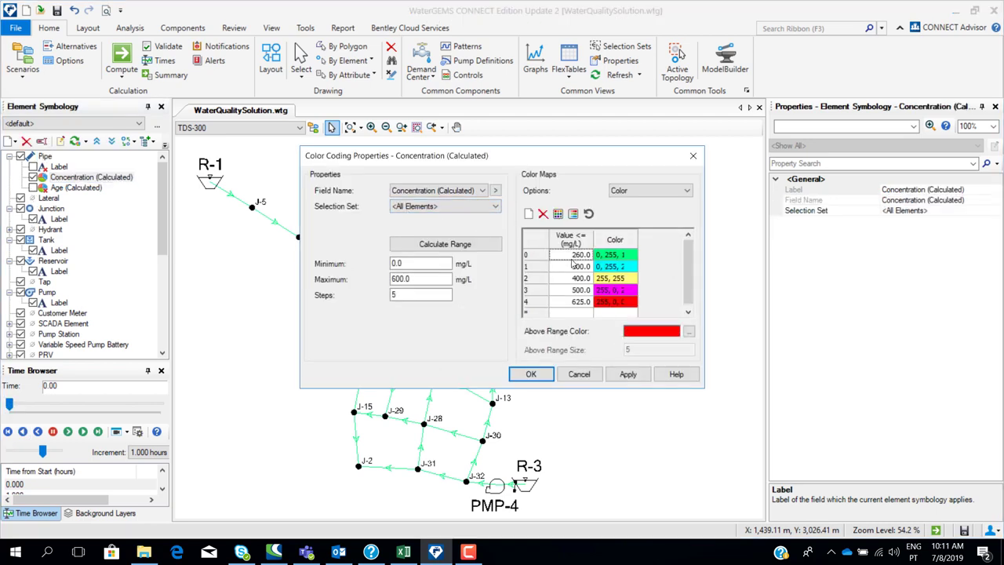
left_click(694, 156)
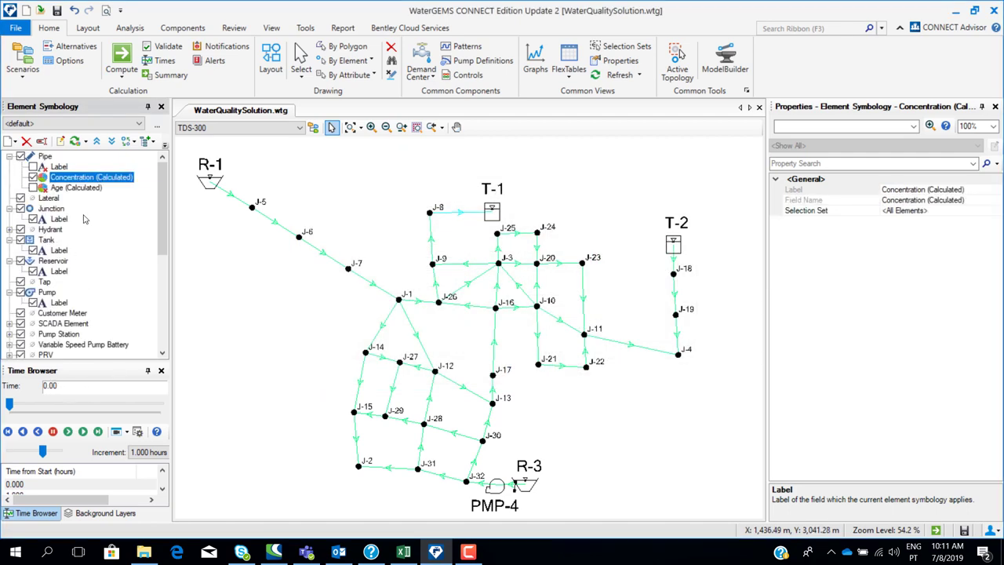
- Animate the TDS-300 pipe concentrations over time and pause the animation at 90 hours
left_click(82, 432)
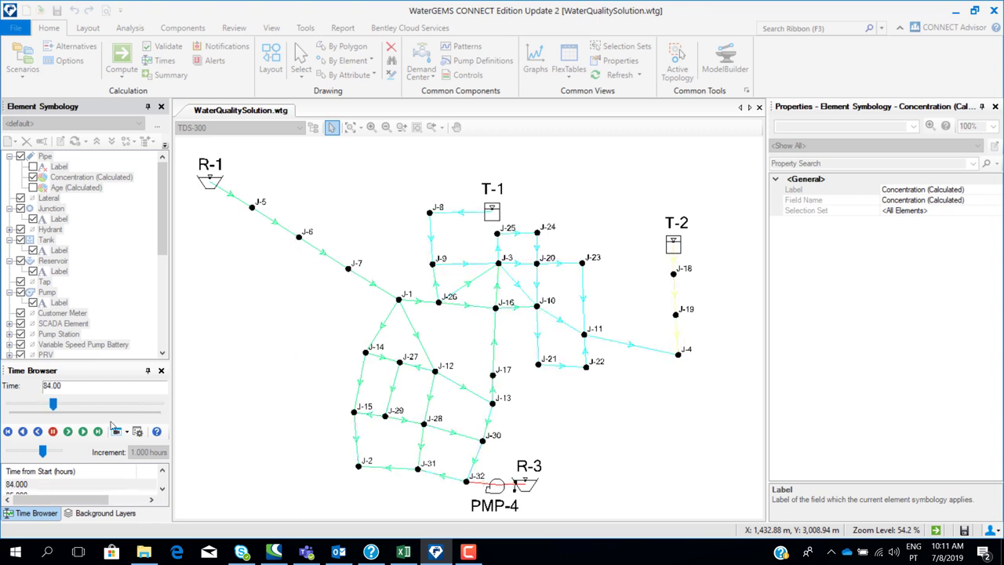
left_click(52, 434)
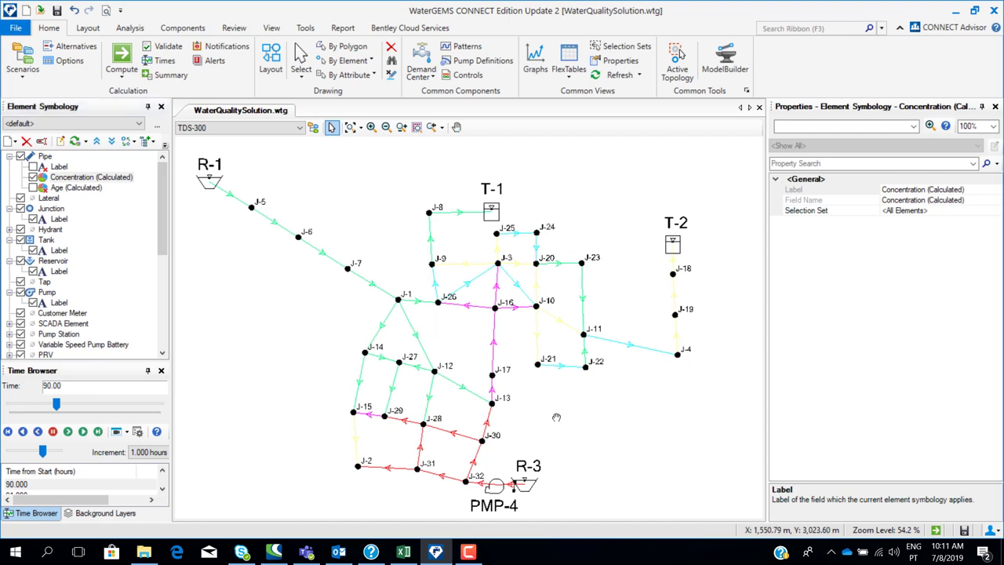
- Make Chlorine with Wall the current scenario and compute it
left_click(207, 130)
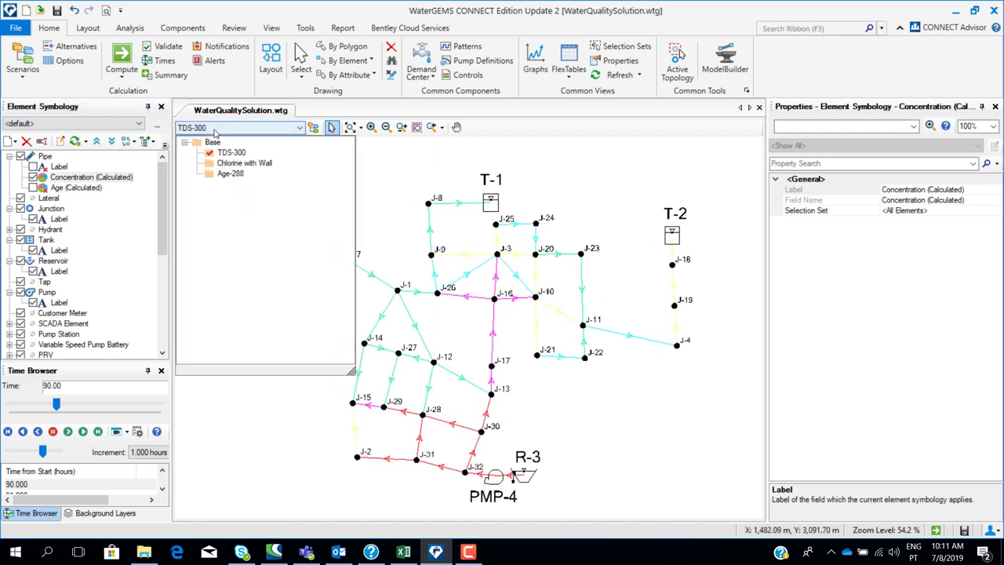
left_click(255, 167)
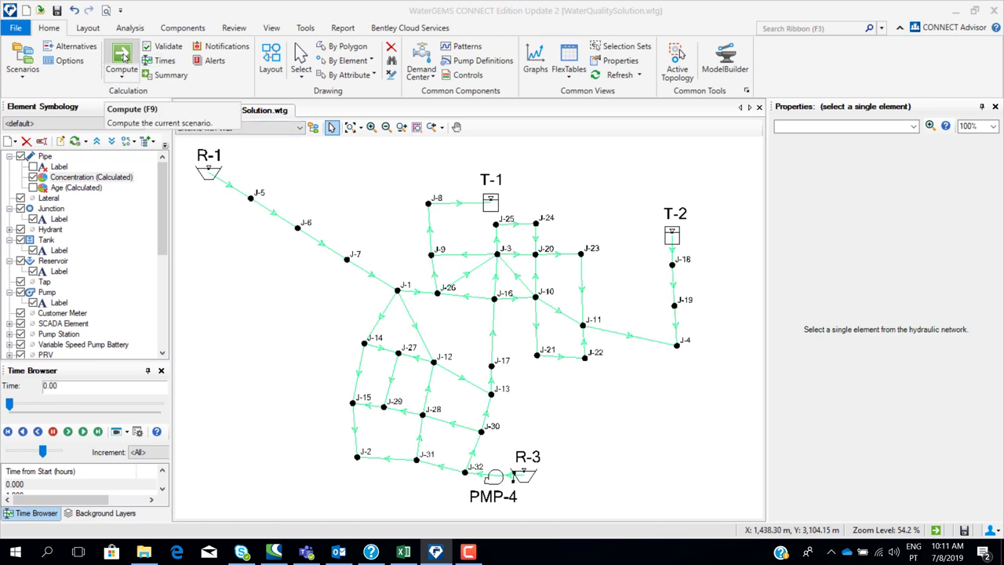
left_click(123, 57)
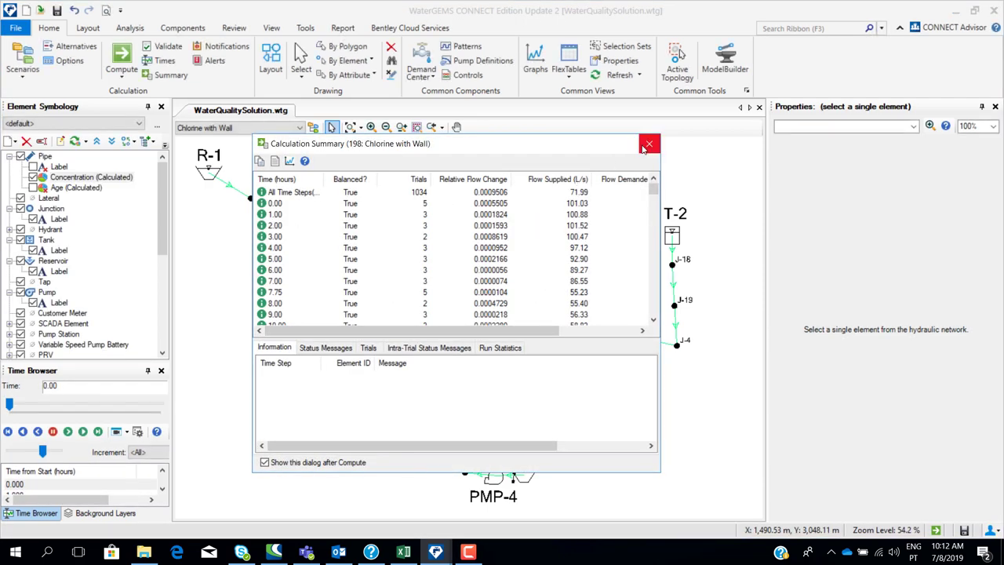
- Open the color coding of the pipes' Concentration (Calculated) for editing and calculate its full range
left_click(648, 144)
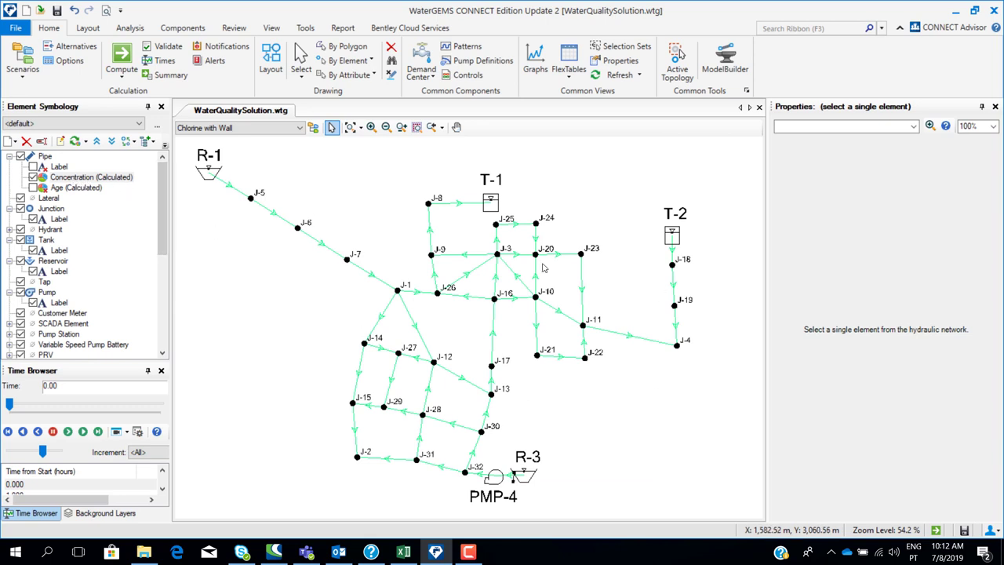
left_click(71, 179)
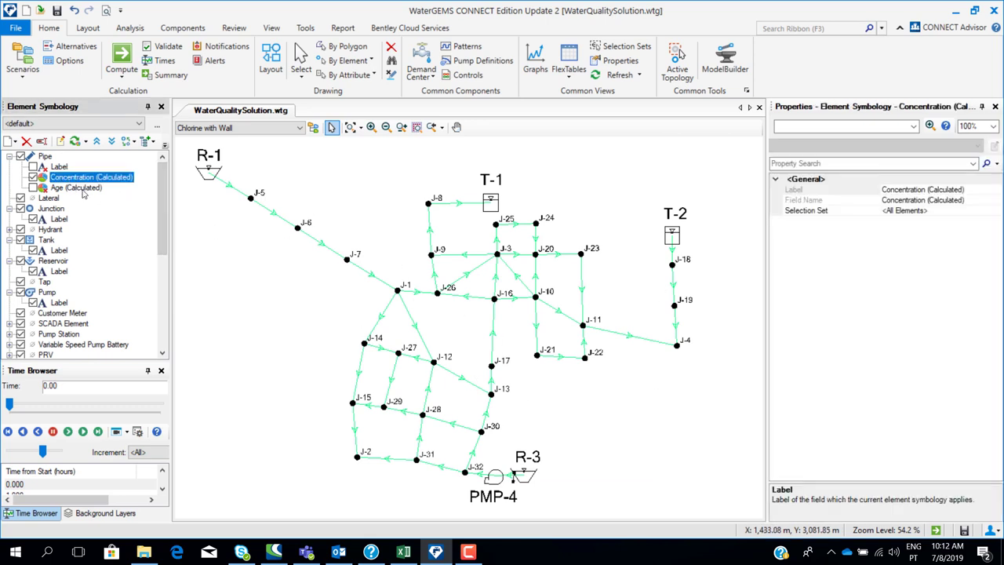
left_click(76, 180)
key("Escape")
right_click(75, 179)
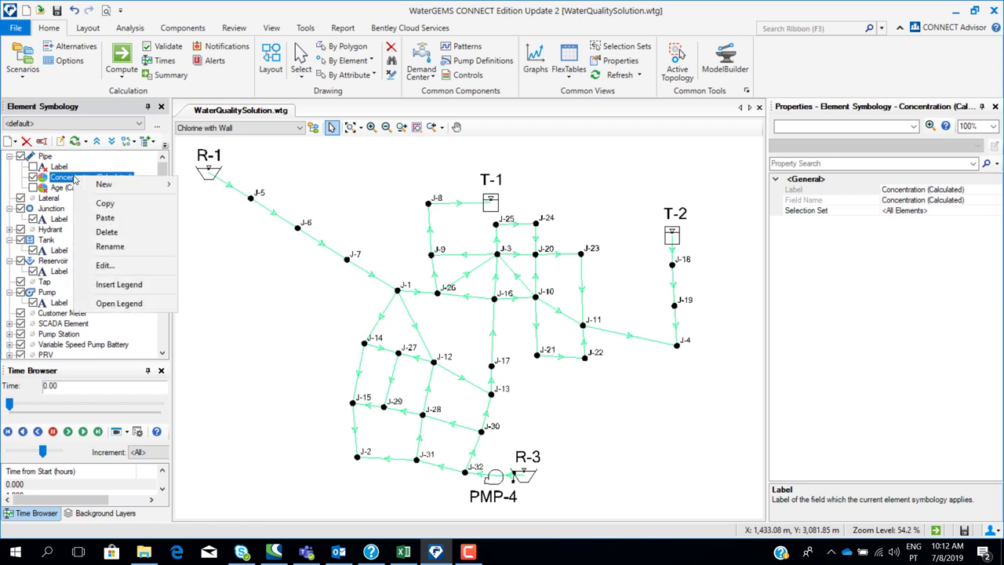
left_click(160, 265)
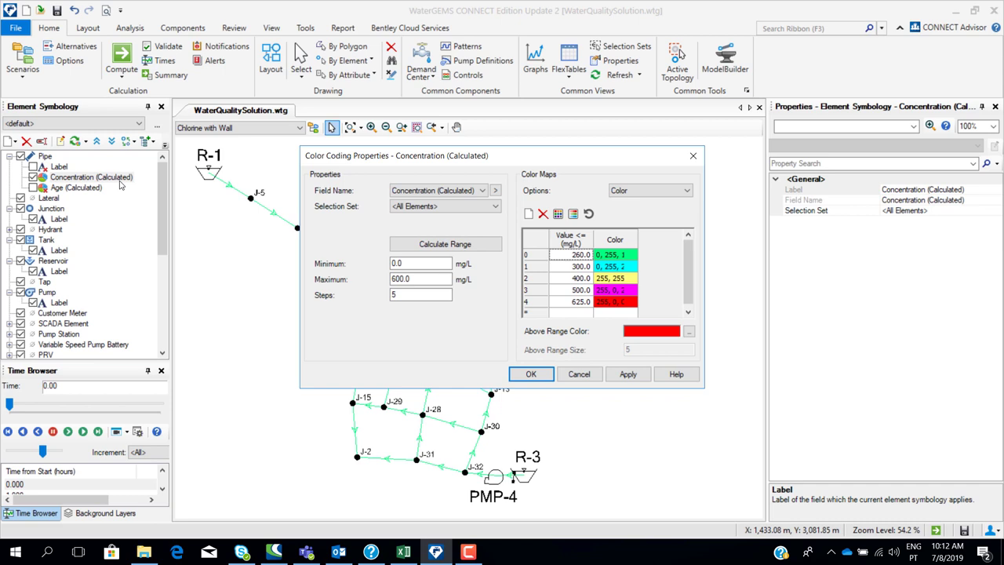
left_click(420, 247)
left_click(428, 259)
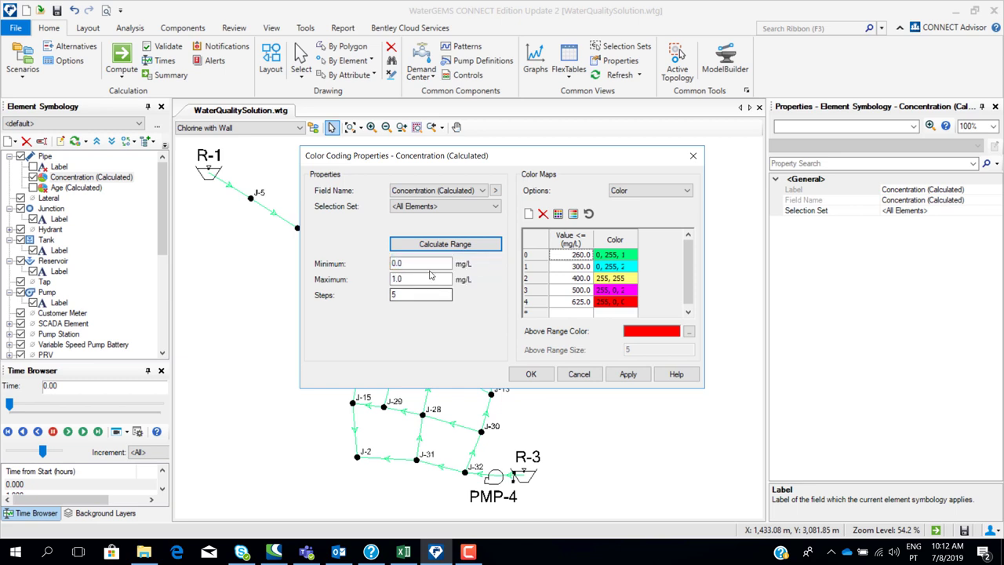
left_click(430, 248)
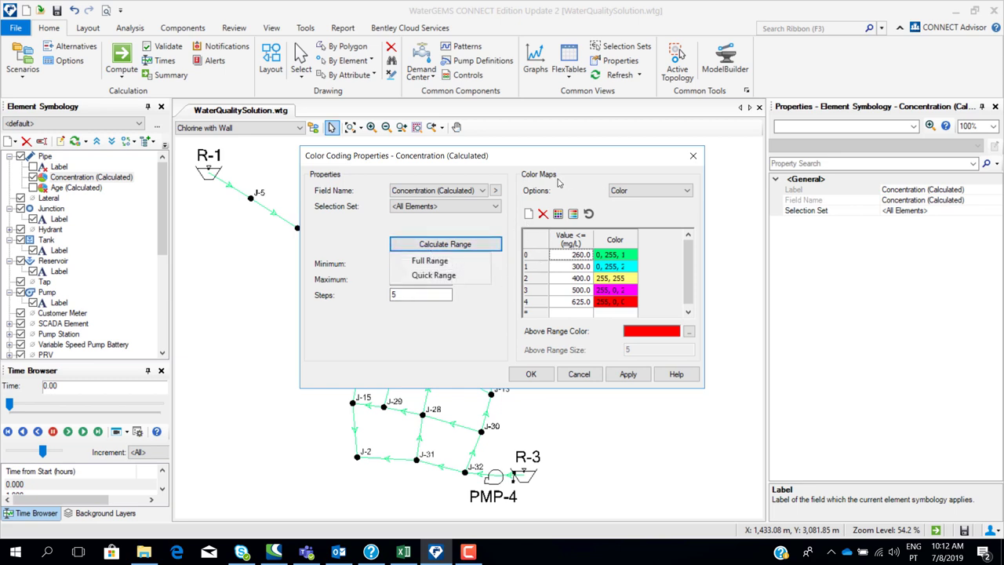
left_click(557, 232)
- Initialize the concentration color map with five ranges from 0.2 to 1.0 mg/L and apply it by Color and Size
left_click(557, 214)
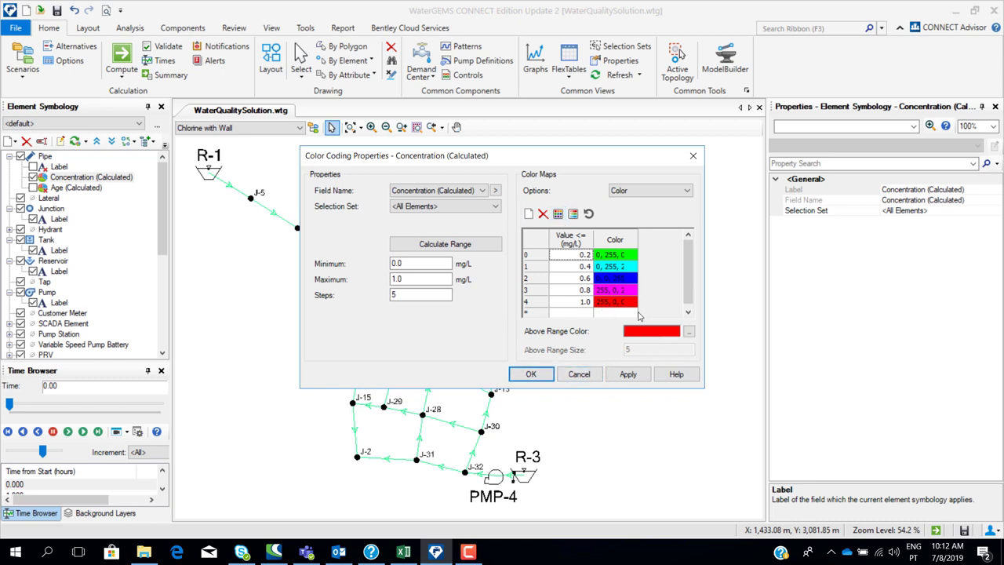
left_click(650, 190)
left_click(653, 220)
left_click(628, 375)
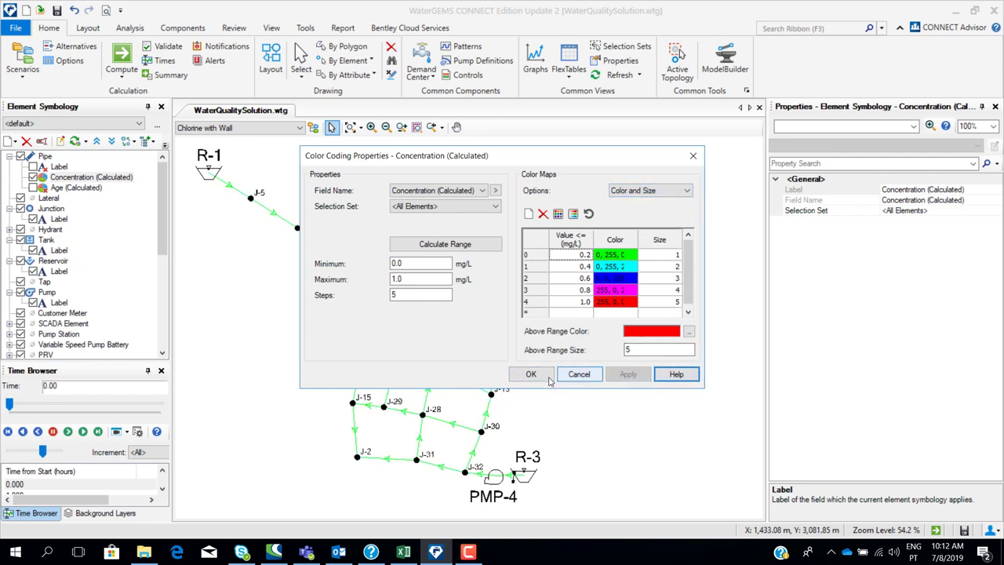
left_click(531, 374)
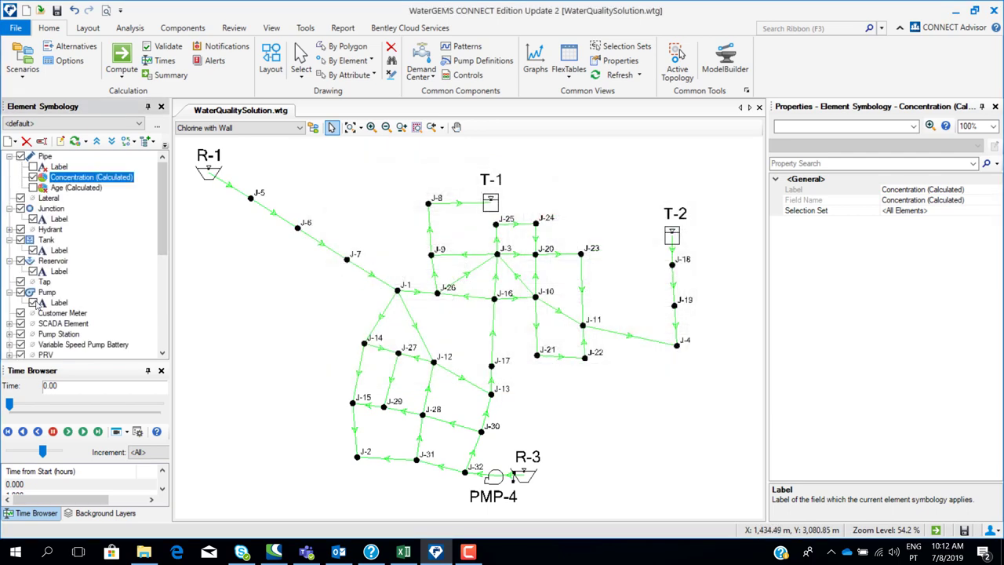
- Animate the Chlorine with Wall pipe concentrations over time and pause the animation at 69 hours
left_click(80, 435)
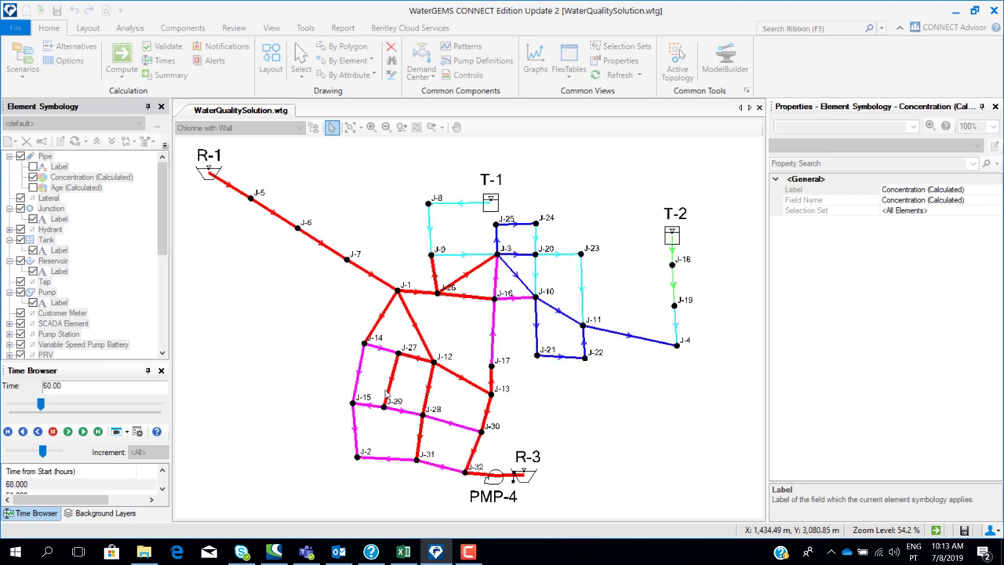
left_click(53, 431)
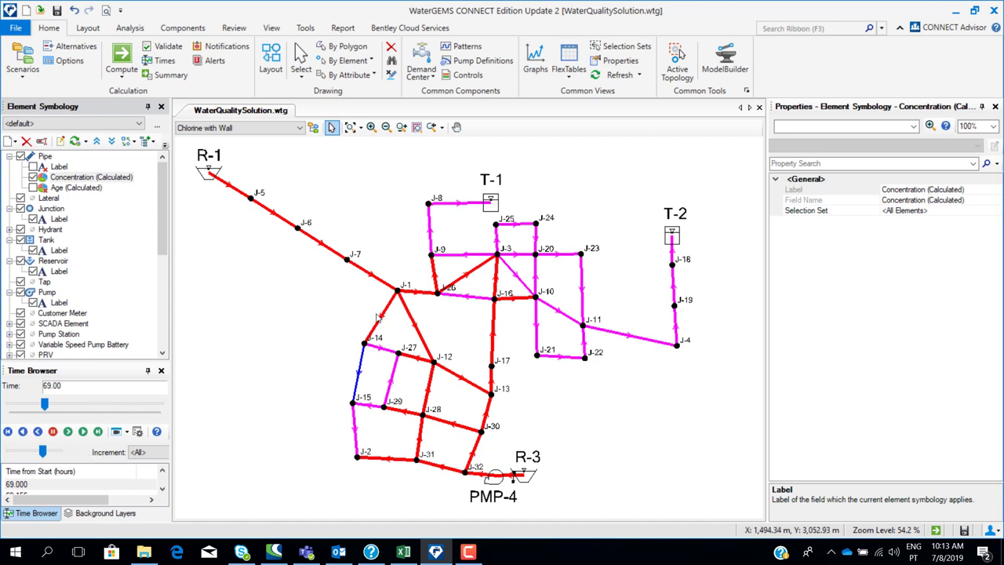
- Examine the initial concentrations of the reservoirs and tanks in the Chlorine + Wall constituent alternative
left_click(78, 47)
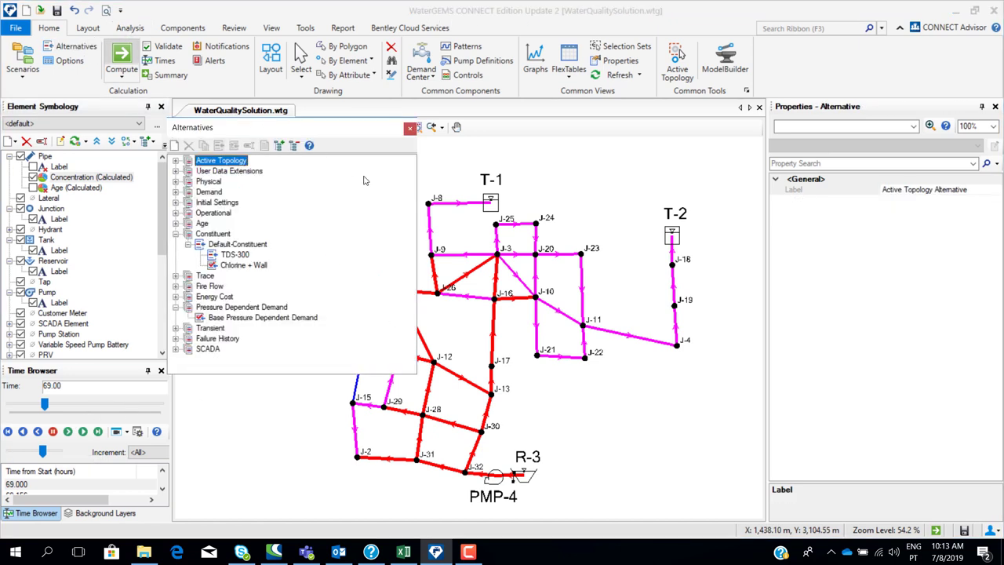
double_click(259, 266)
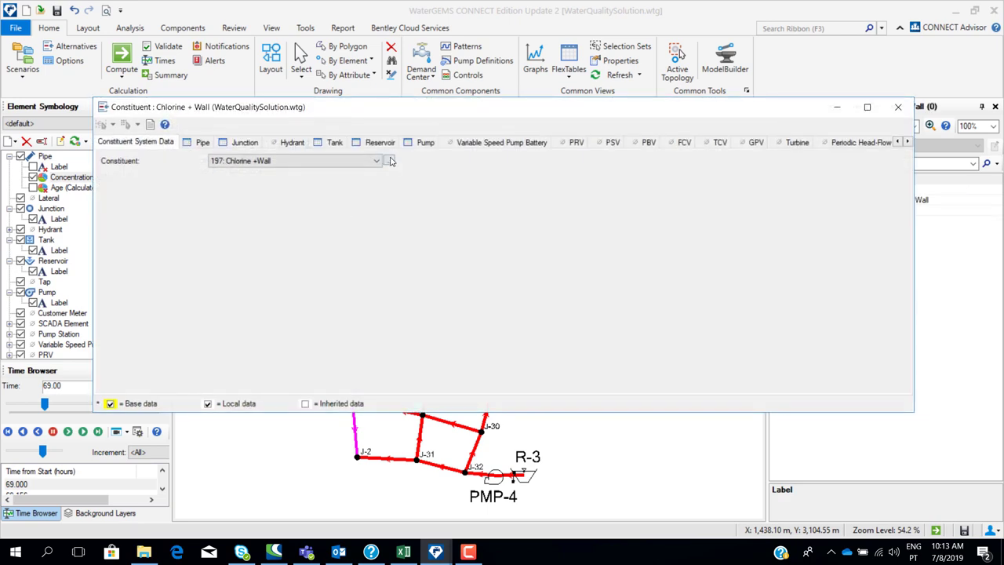
left_click(378, 143)
left_click(744, 178)
left_click(744, 189)
left_click(745, 189)
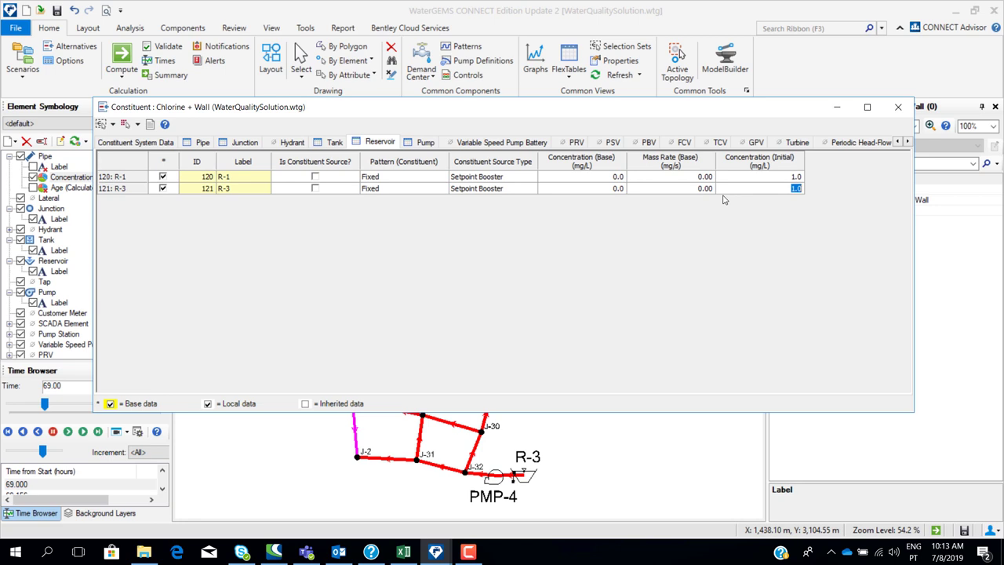
left_click(329, 143)
left_click_drag(627, 391, 922, 400)
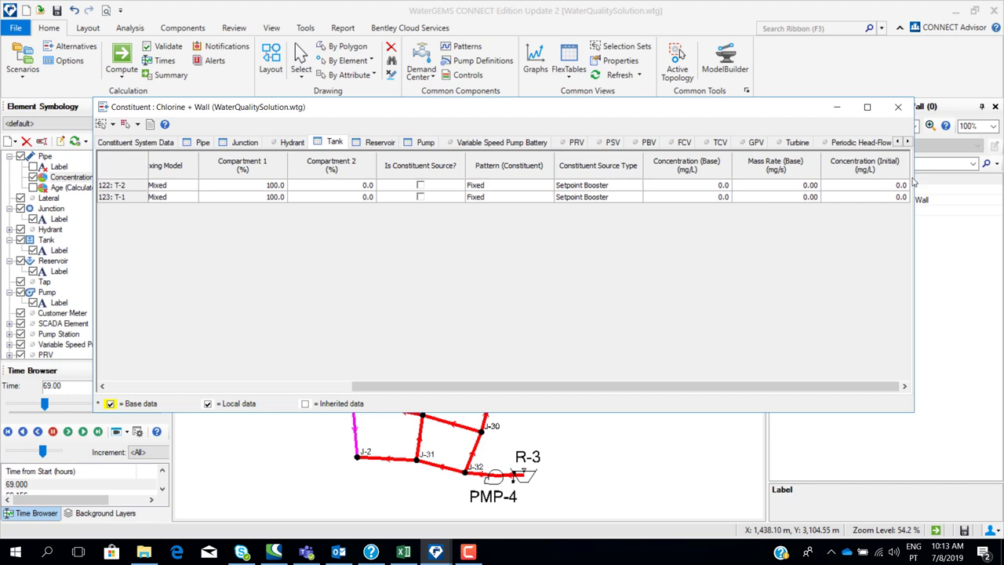
left_click(898, 107)
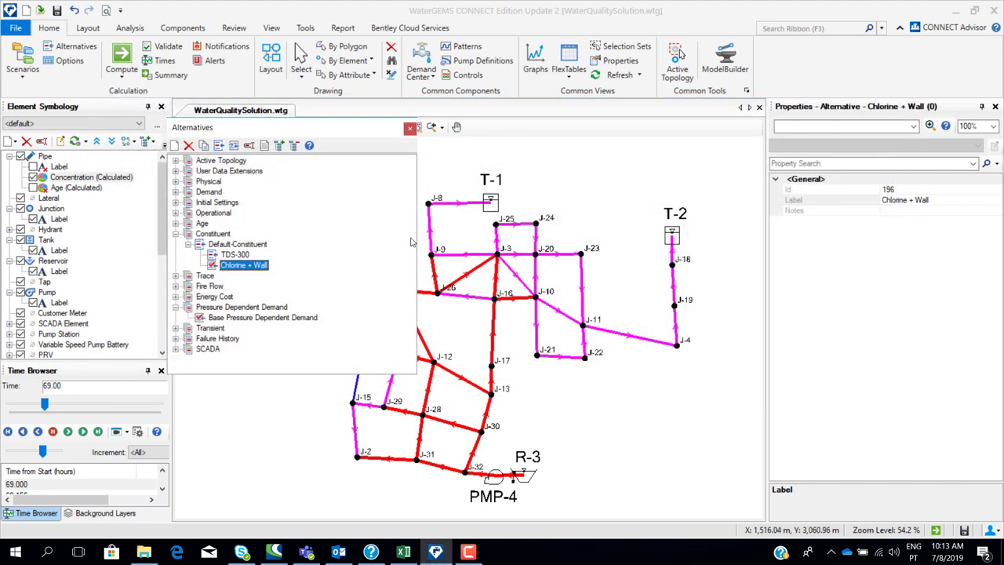
left_click(408, 129)
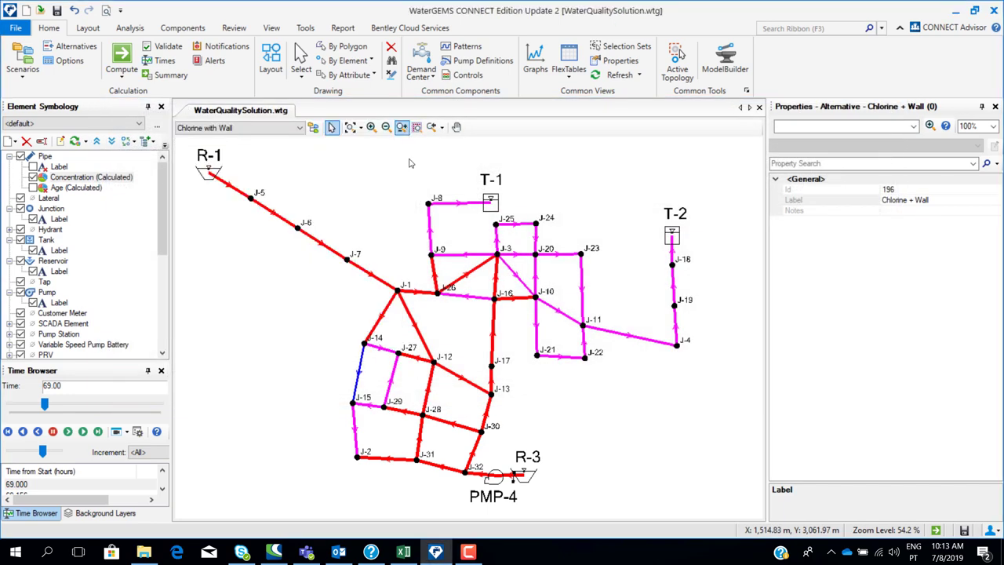
- Make Age-288 the current scenario and review the initial ages of junctions, tanks and reservoirs in its Age alternative
left_click(210, 128)
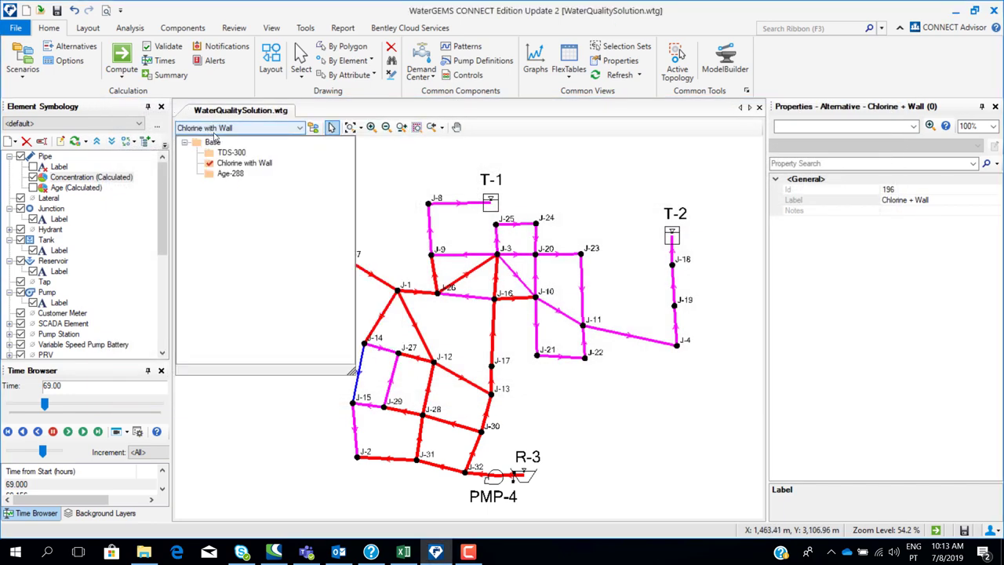
left_click(231, 174)
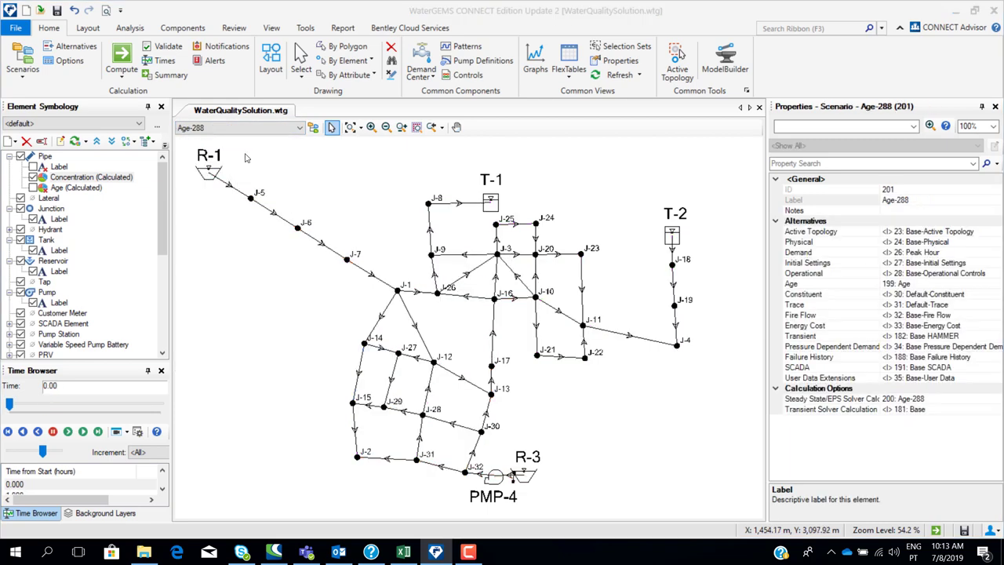
left_click(78, 49)
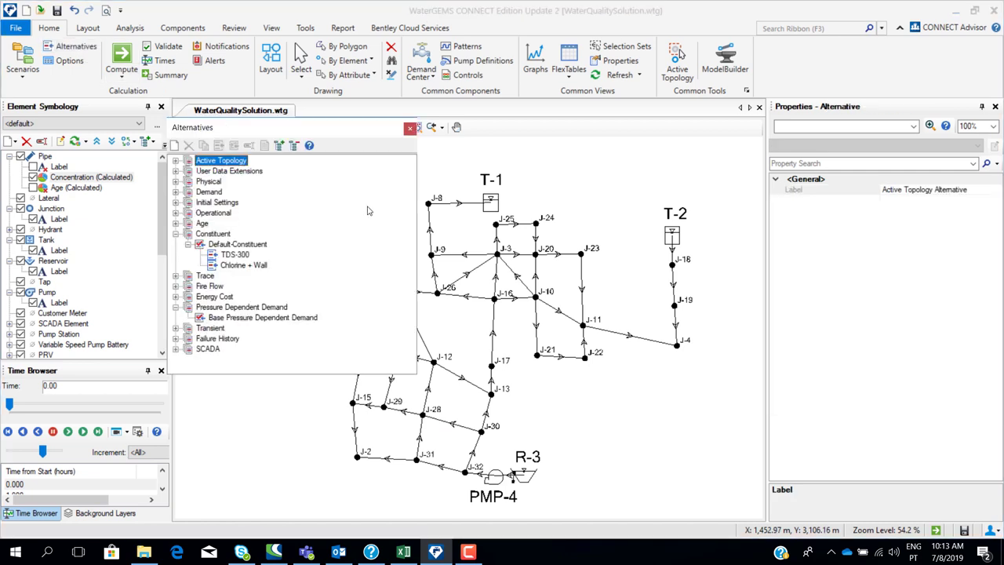
left_click(176, 225)
double_click(227, 243)
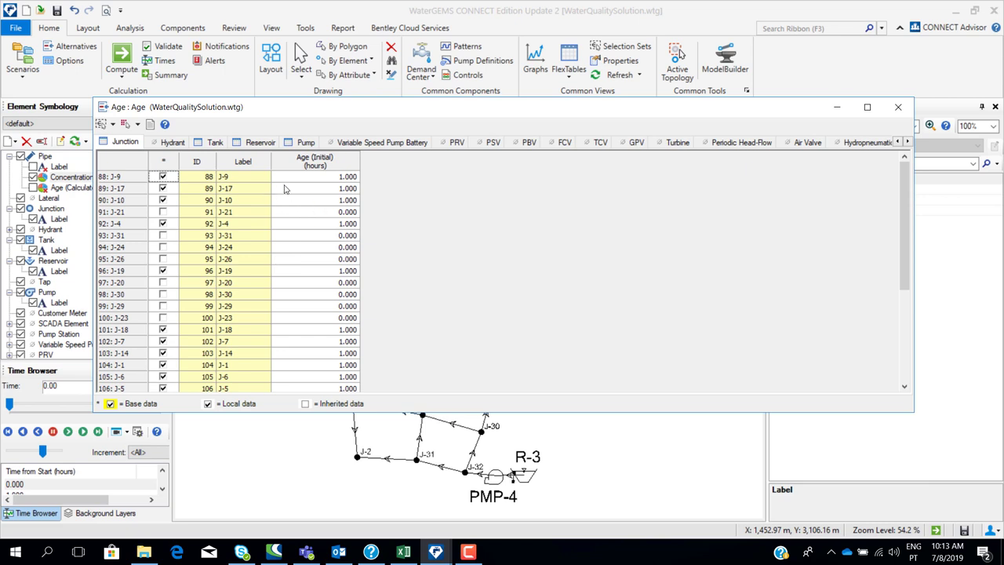
scroll(286, 196, "down", 3)
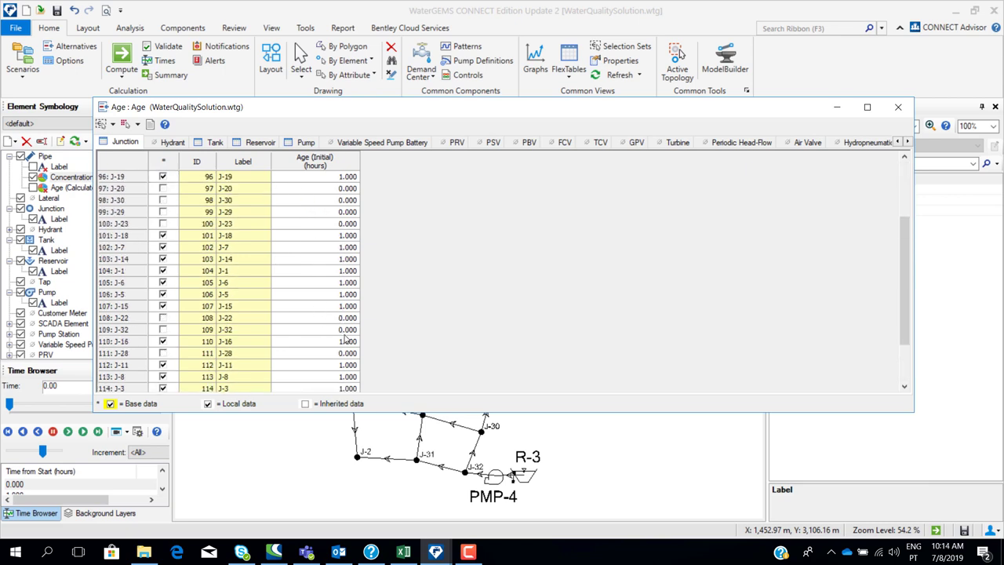
scroll(345, 339, "up", 3)
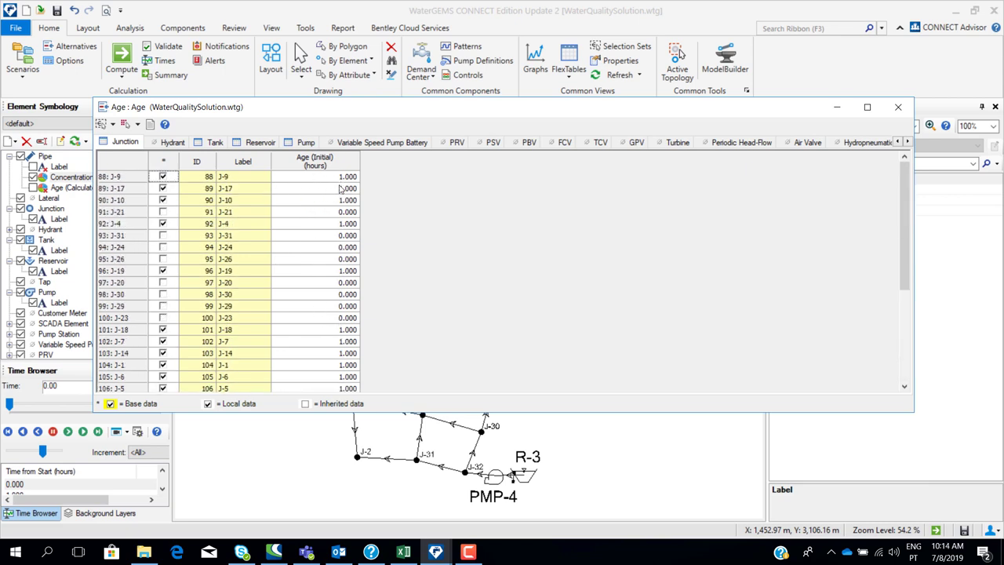
left_click(215, 144)
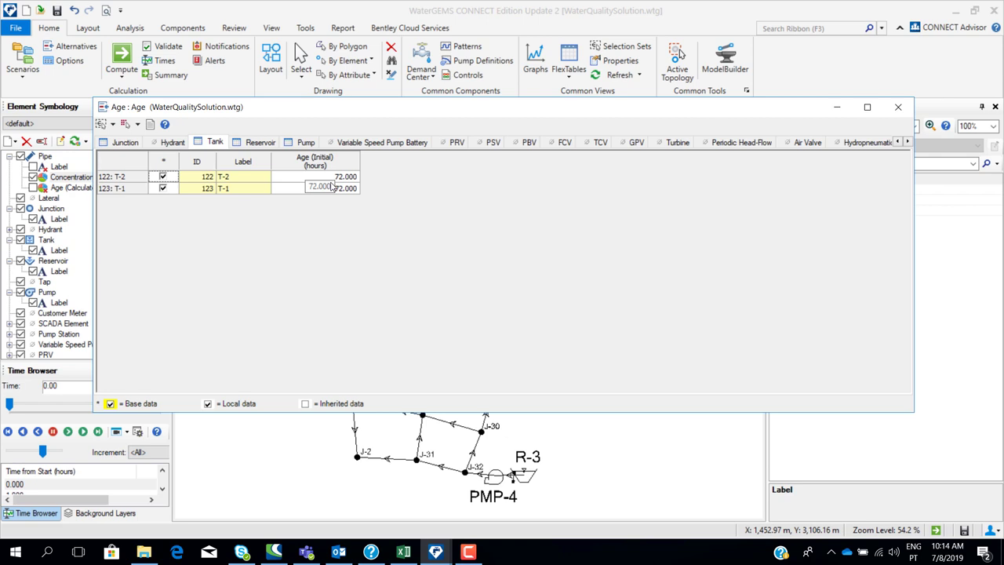
left_click(261, 143)
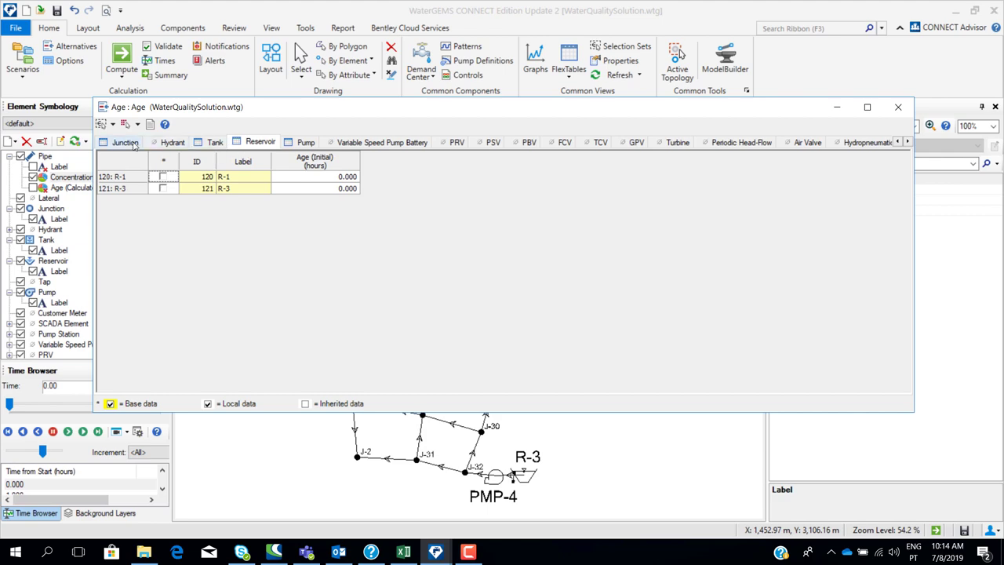
left_click(133, 144)
left_click(898, 107)
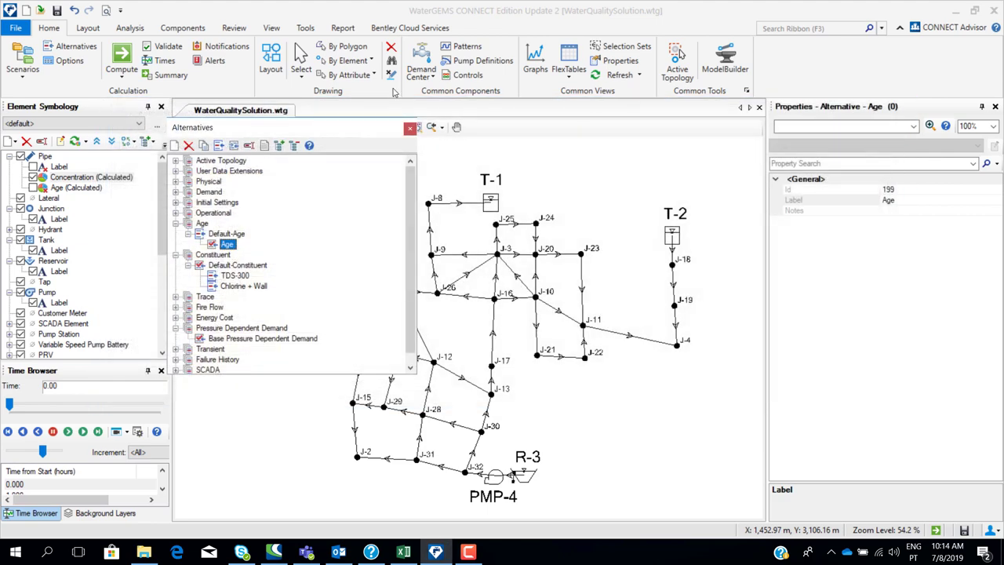
left_click(409, 129)
- Check which Steady State/EPS solver calculation options are assigned to the Age-288 scenario
left_click(22, 55)
left_click(914, 418)
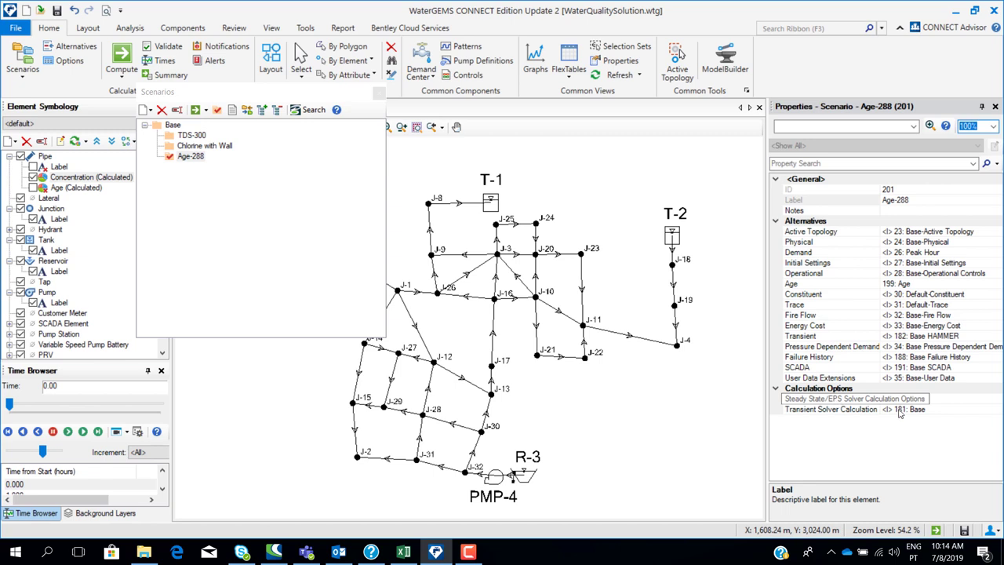
left_click(952, 398)
left_click(935, 402)
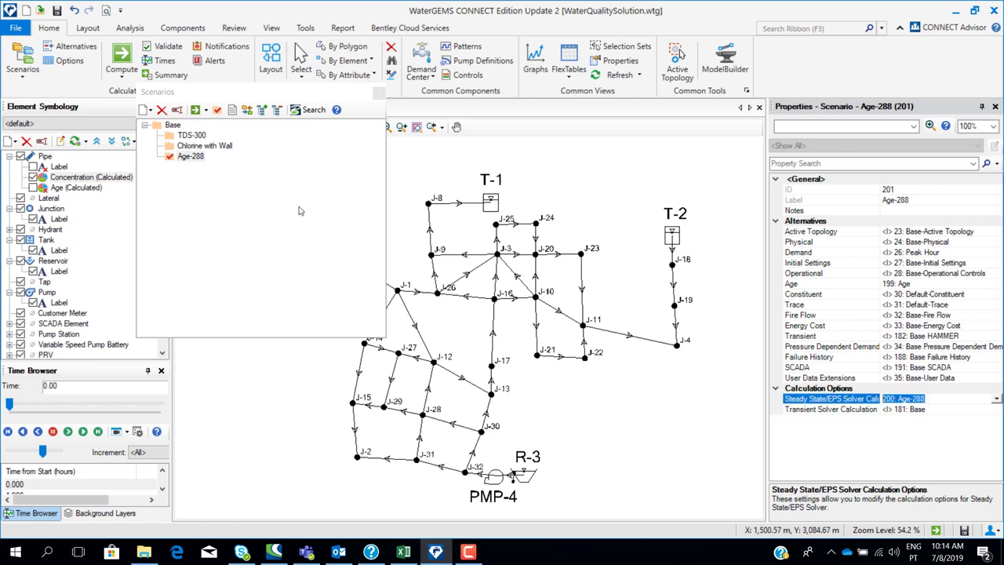
left_click(946, 398)
left_click_drag(923, 398, 880, 399)
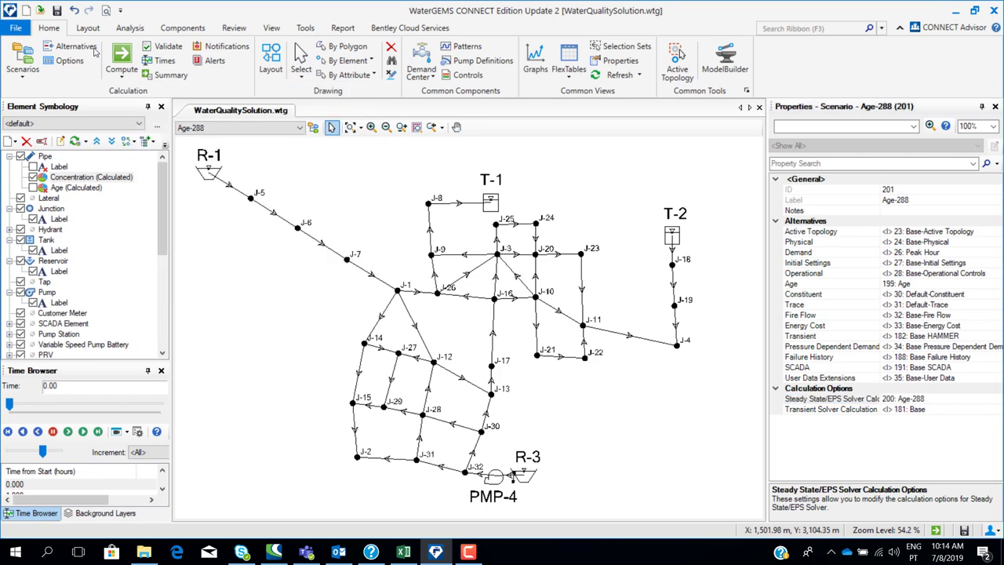
- Examine the calculation type choices in the Age-288 calculation options, keeping Age selected
left_click(69, 60)
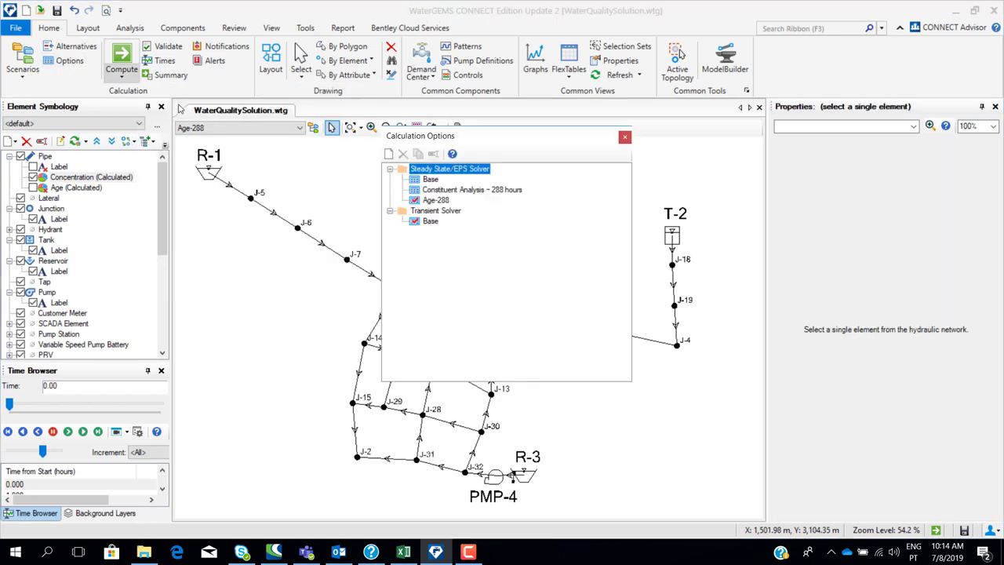
left_click(435, 203)
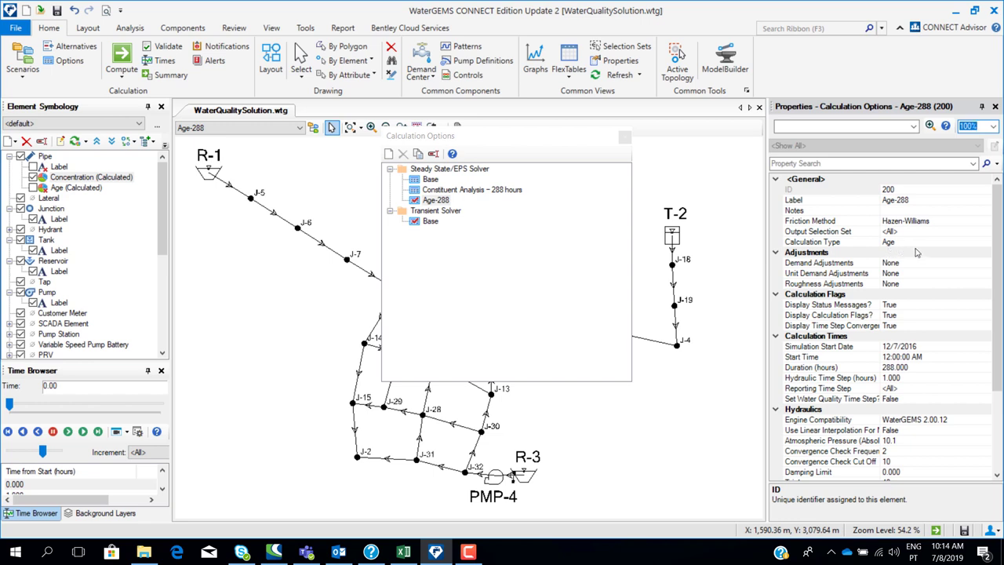
left_click(828, 244)
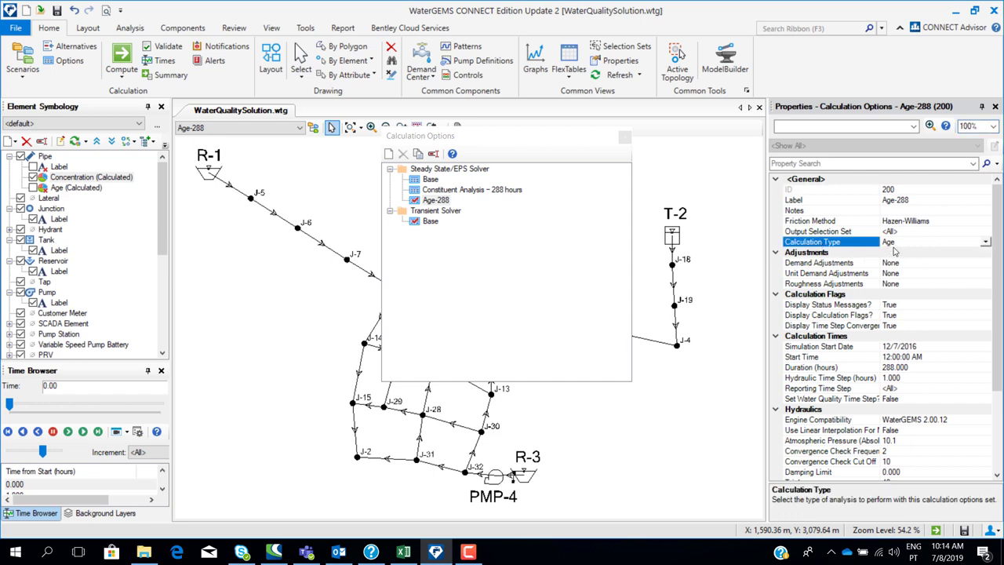
left_click(986, 243)
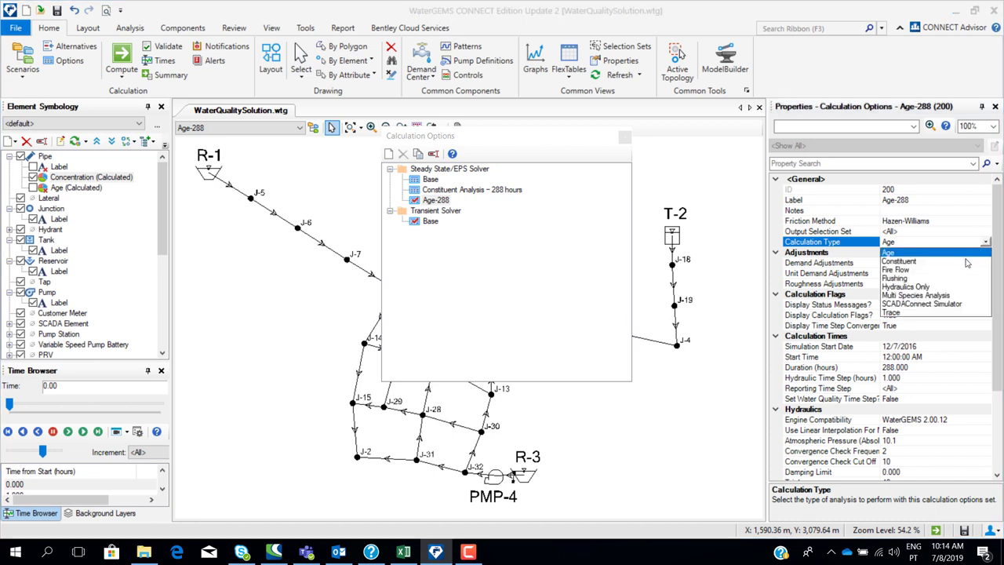
left_click(889, 255)
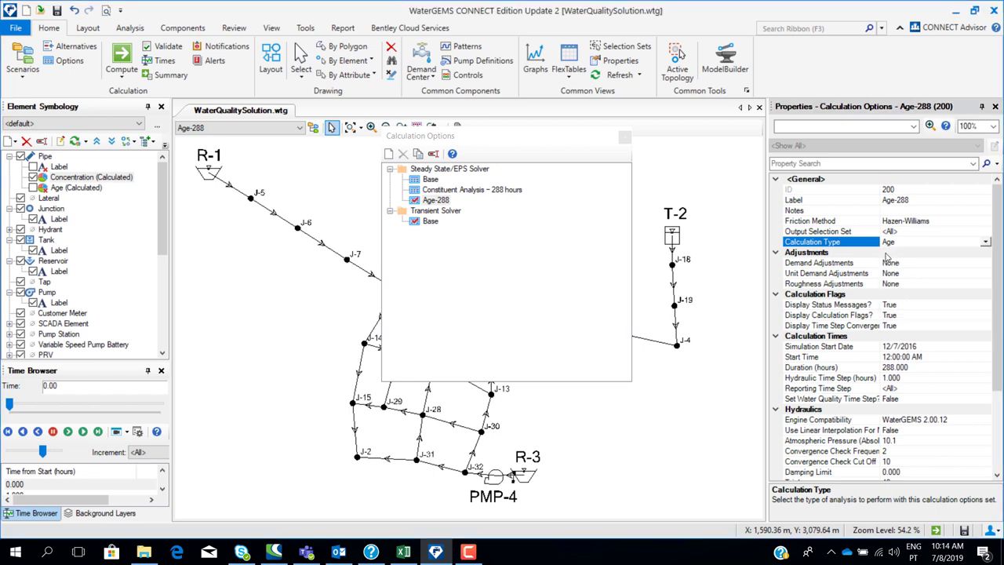
left_click(624, 136)
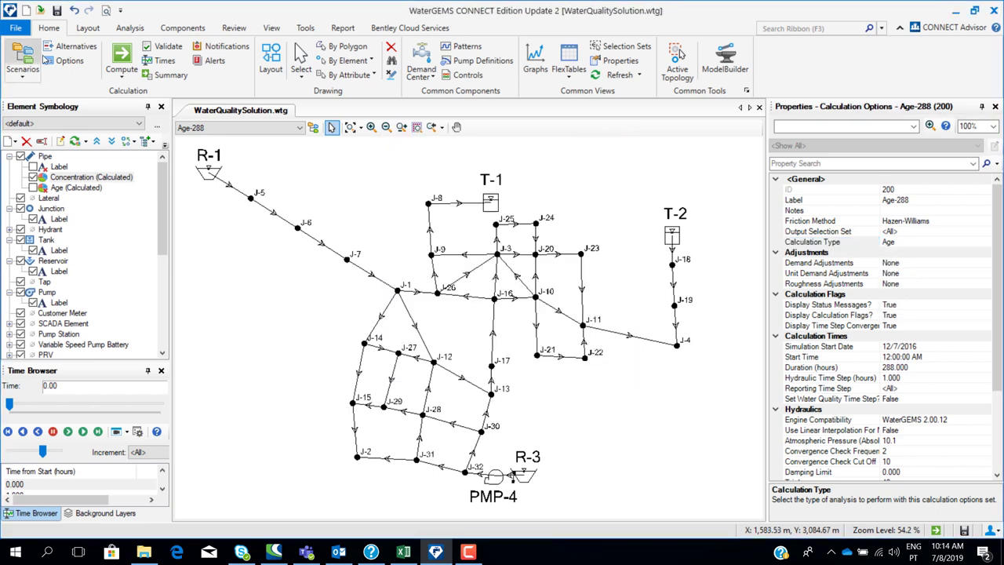
- Compute the Age-288 scenario and color-code the pipes by Age (Calculated) instead of Concentration (Calculated)
left_click(122, 57)
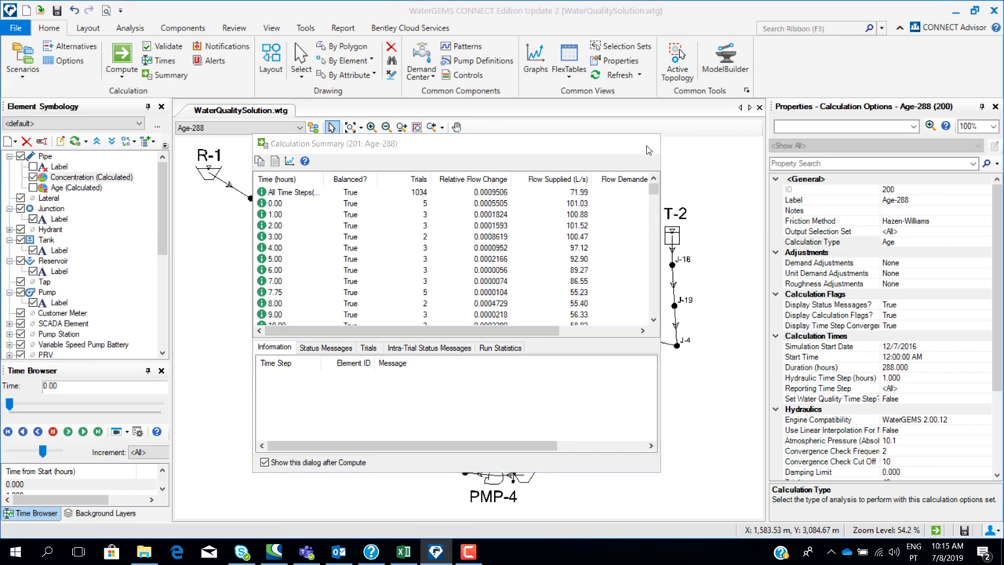
left_click(648, 143)
left_click(34, 178)
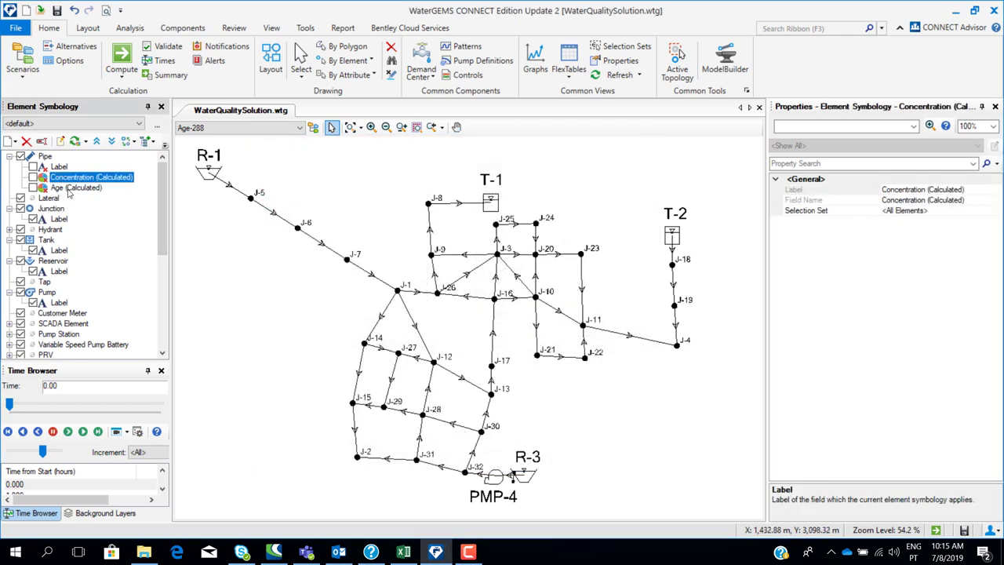
left_click(33, 189)
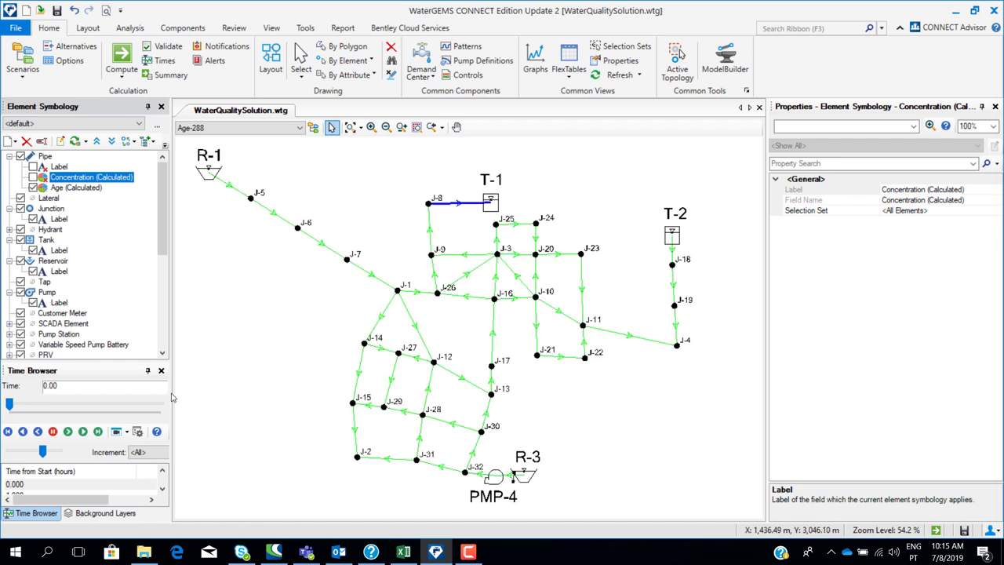
- Open the color coding legend for the pipes' Age (Calculated) and place it clear of the network drawing
right_click(74, 189)
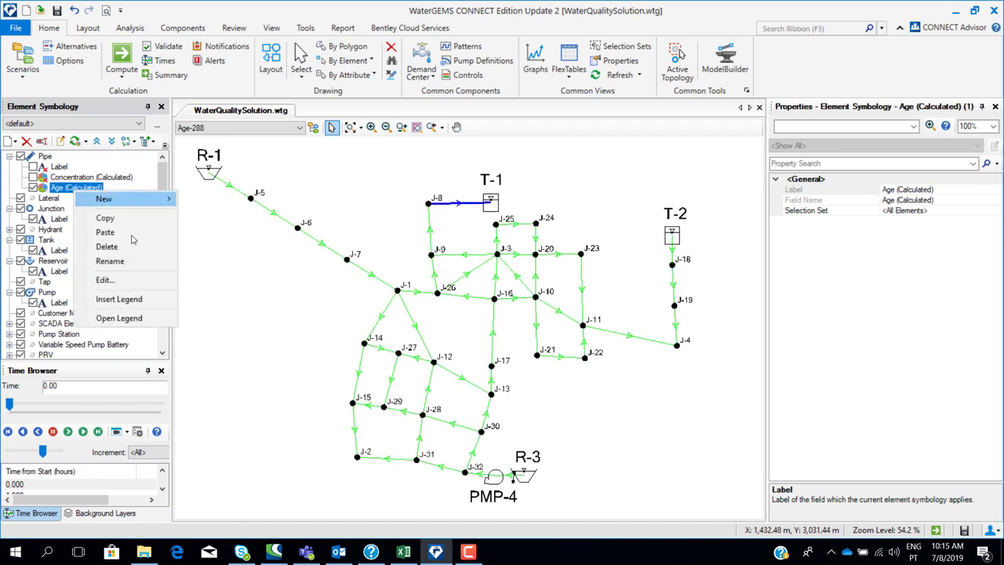
left_click(138, 322)
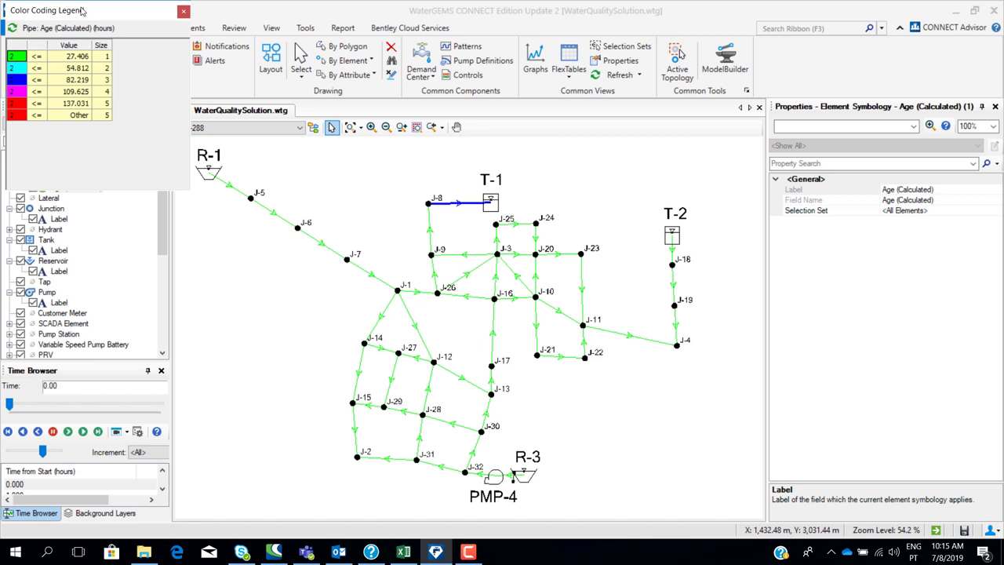
left_click_drag(126, 11, 824, 38)
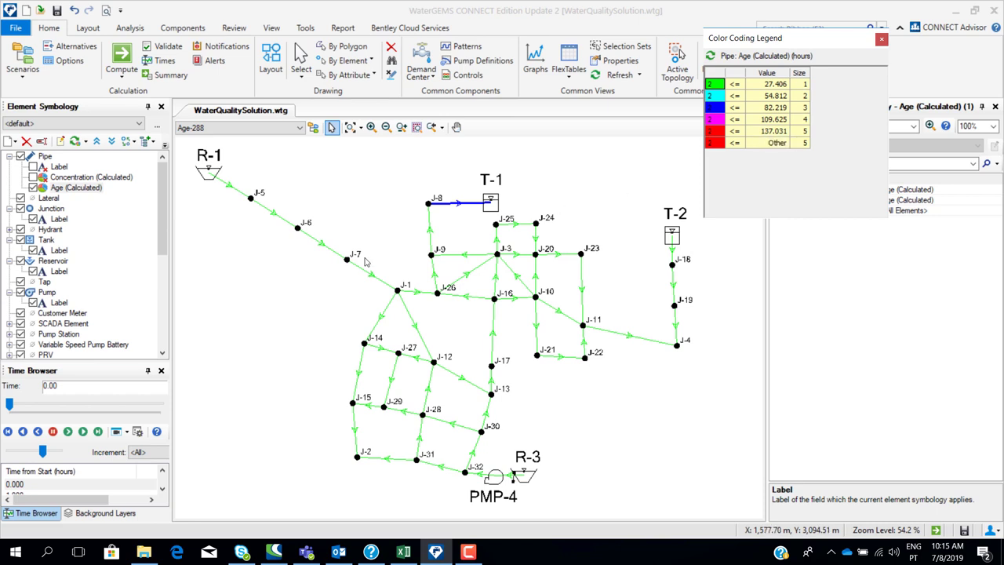
- Animate the color-coded pipe ages over time, advance the results to 255 hours and close the legend
left_click(83, 431)
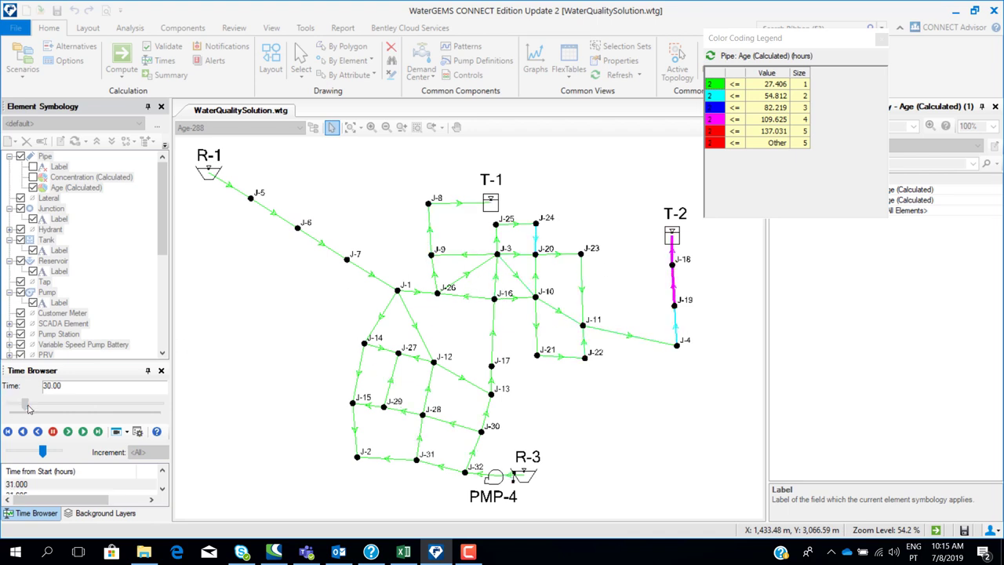
left_click(43, 411)
left_click_drag(43, 411, 145, 417)
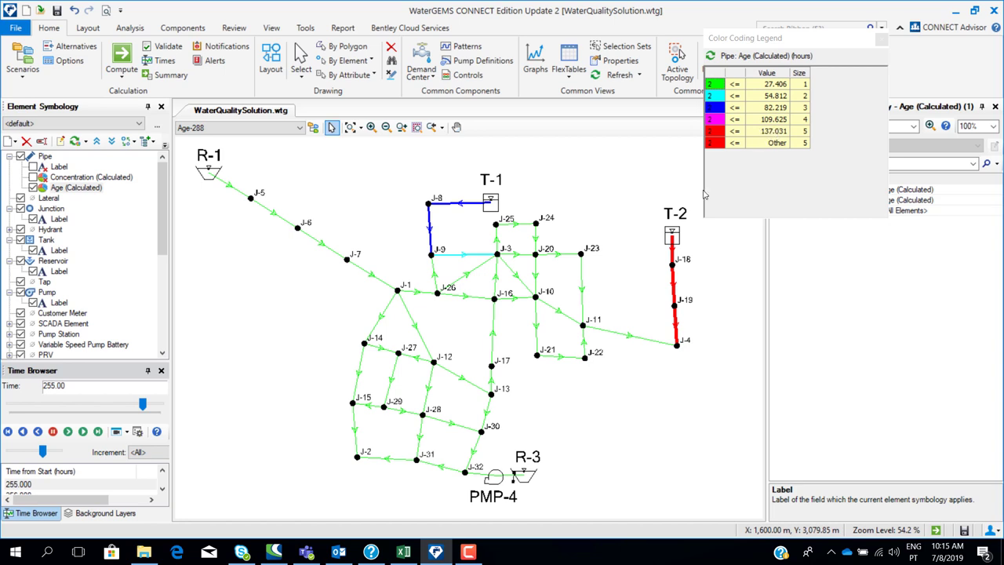
left_click(880, 41)
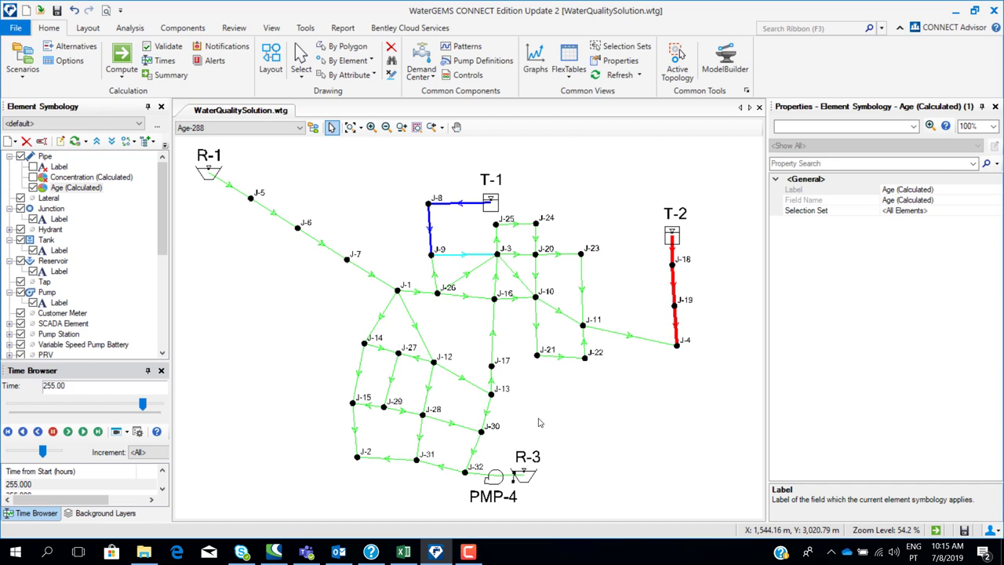
- Check the Age (Calculated) value in the water quality results of junction J-17
left_click(492, 367)
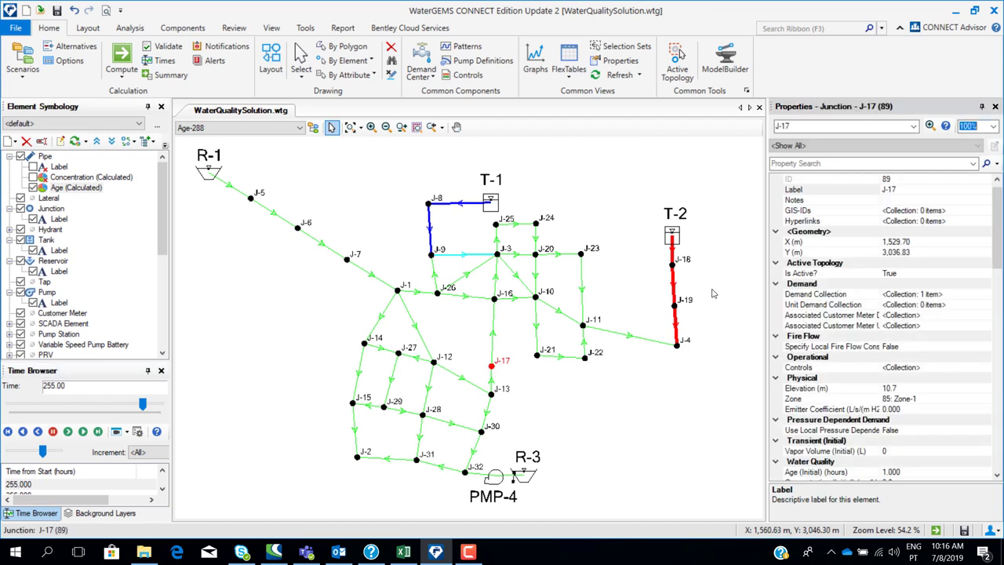
scroll(958, 293, "down", 10)
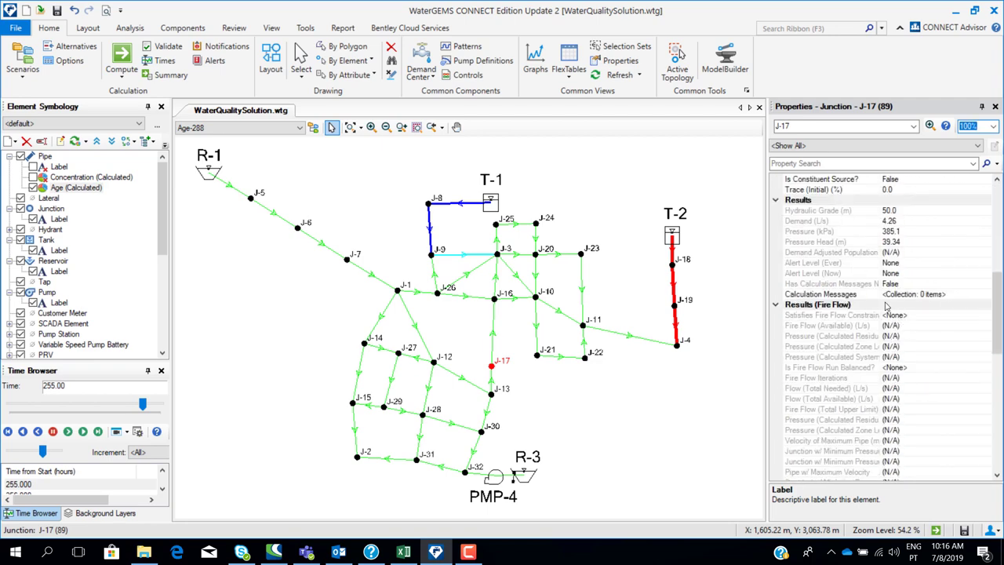
scroll(887, 306, "down", 7)
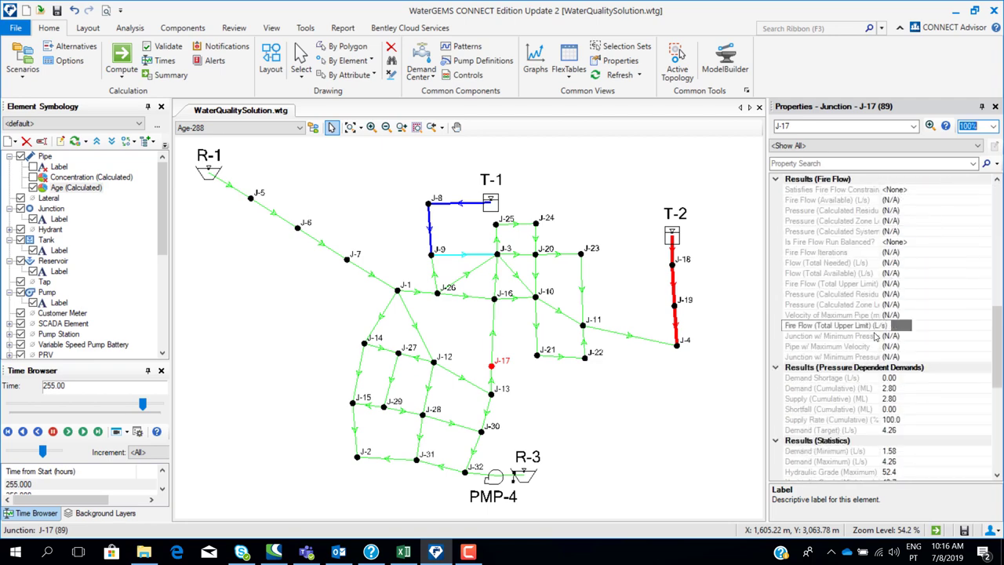
scroll(915, 366, "down", 7)
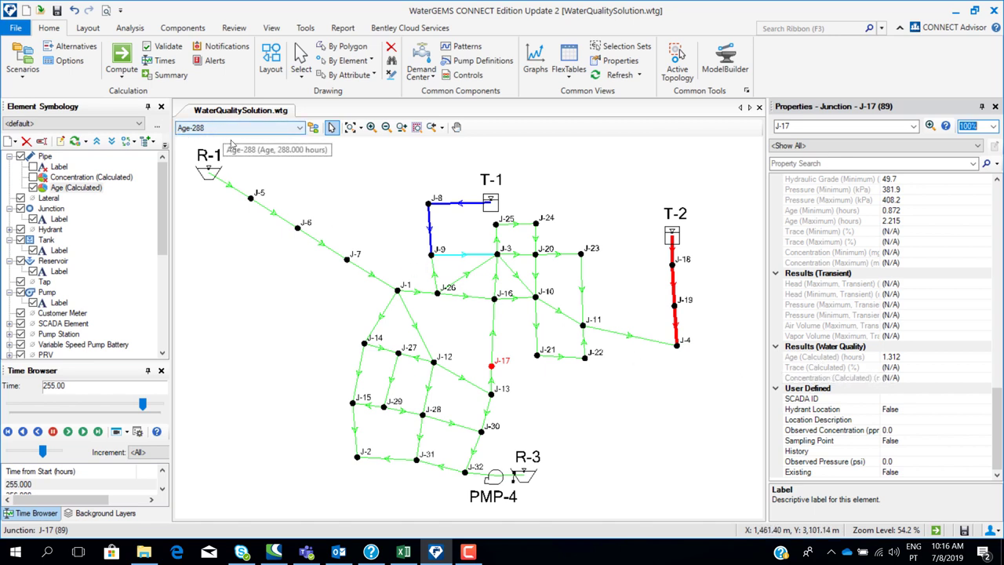
left_click(875, 366)
left_click(898, 358)
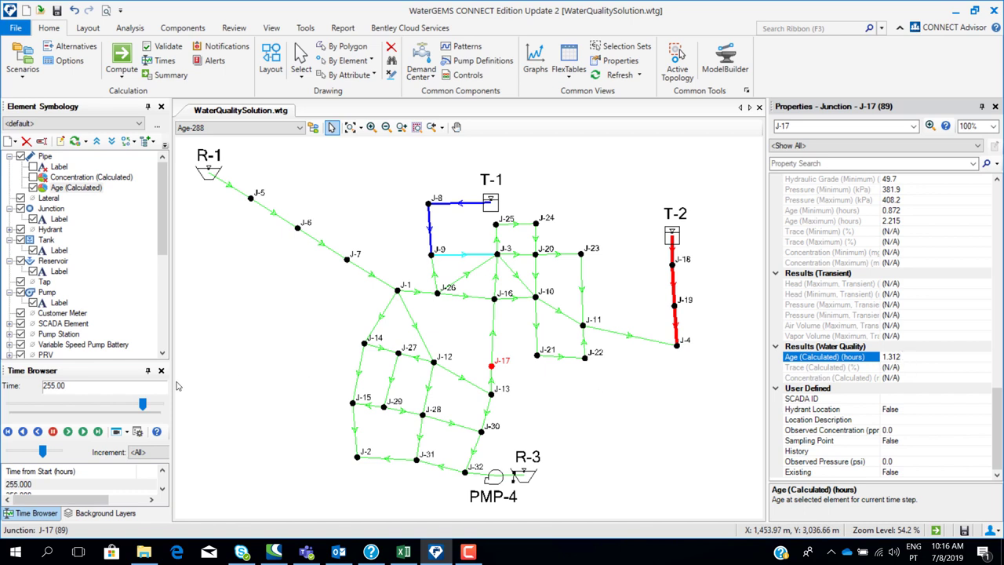
- Compare J-17's calculated age at 55.70 hours and at 183 hours
left_click(143, 409)
left_click_drag(144, 408, 38, 406)
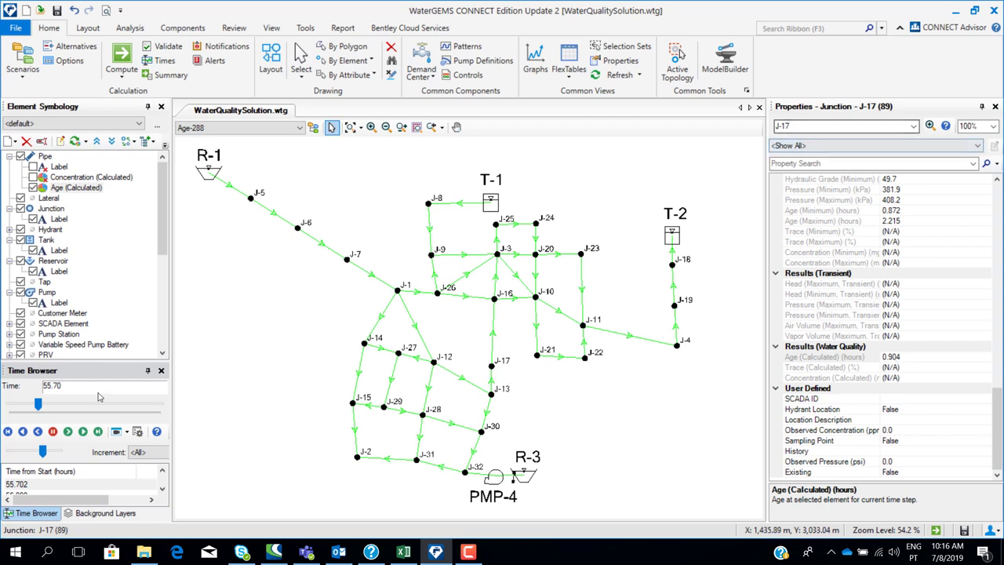
left_click_drag(37, 406, 104, 408)
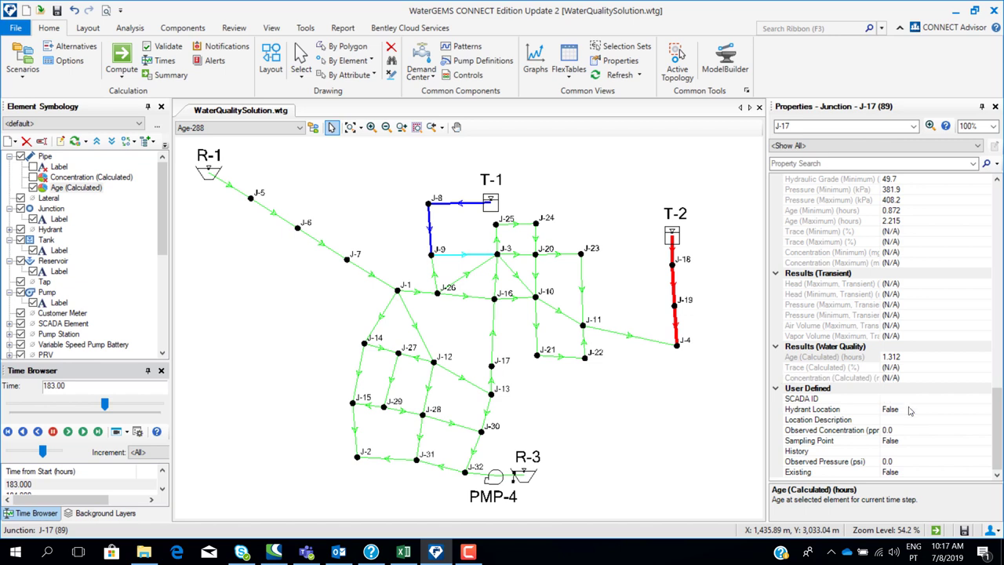
- Examine the minimum and maximum age in the results statistics of junction J-17
left_click(998, 437)
scroll(999, 437, "up", 4)
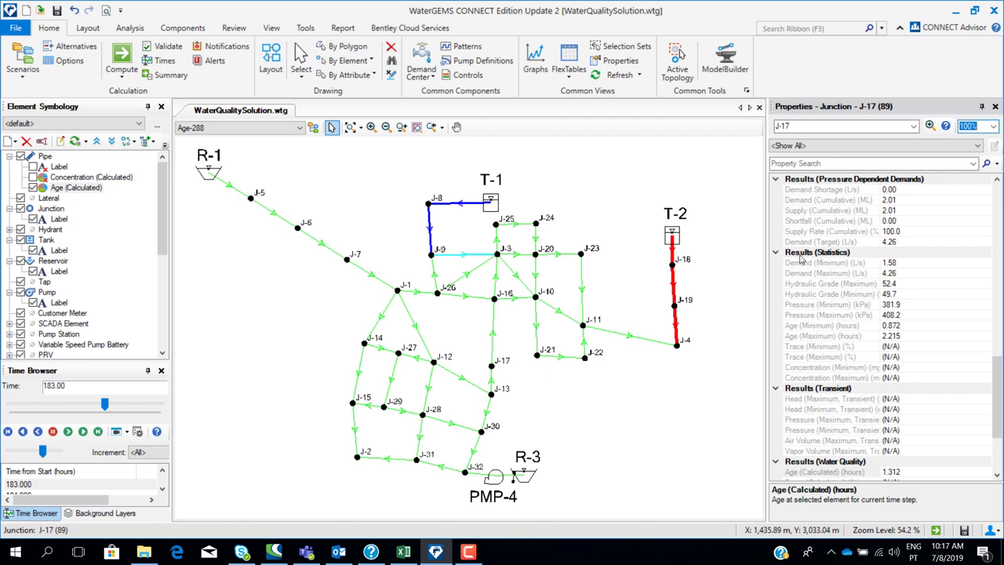
left_click(833, 283)
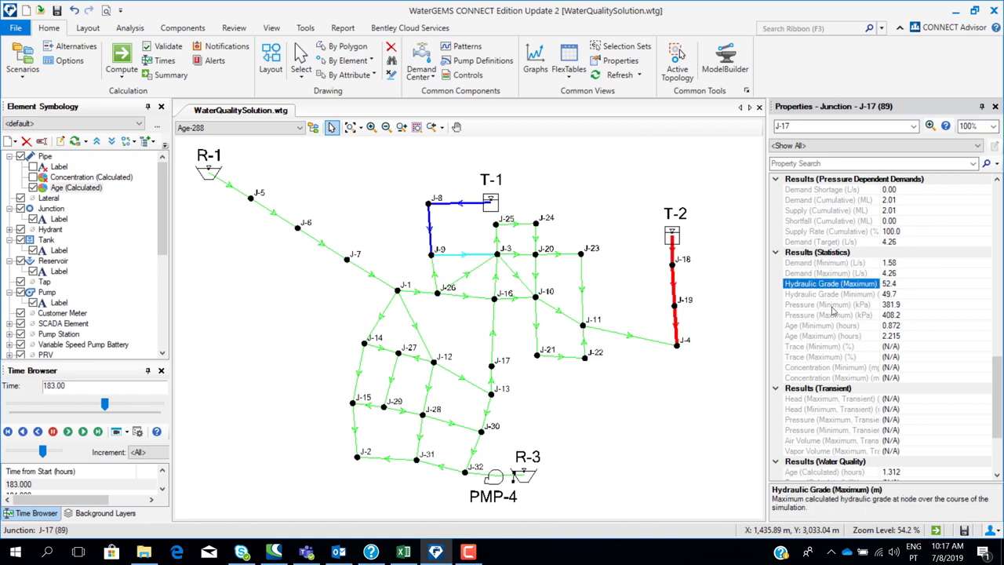
left_click(822, 326)
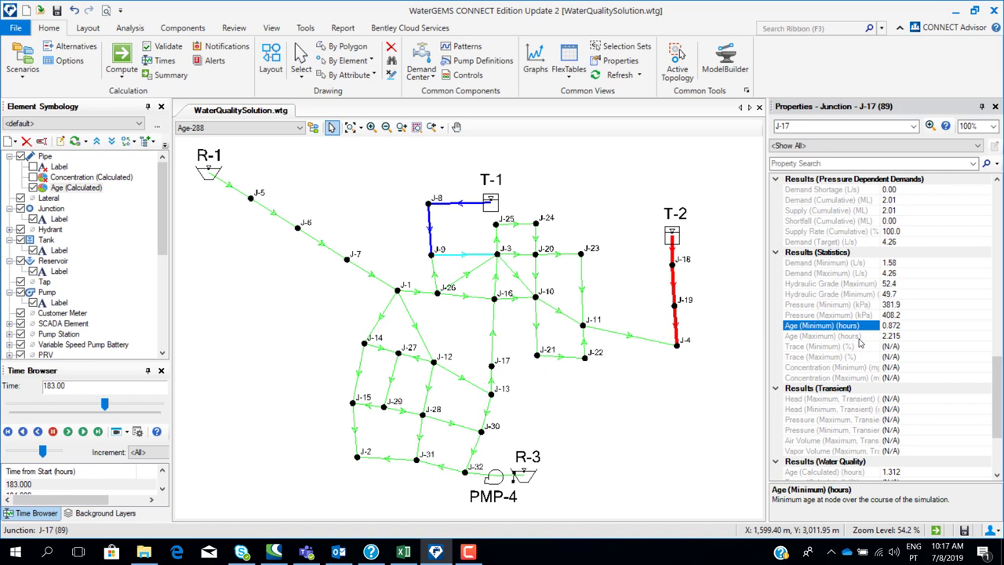
left_click(859, 337)
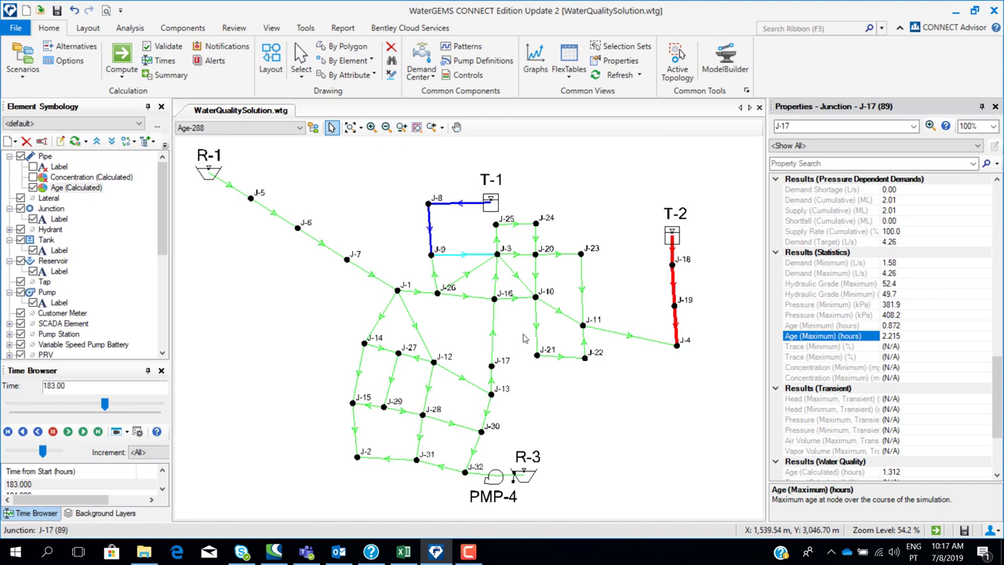
- Graph junction J-17's Age (Calculated) for the Age-288 scenario without Hydraulic Grade, review the curve and close the graph
left_click(491, 365)
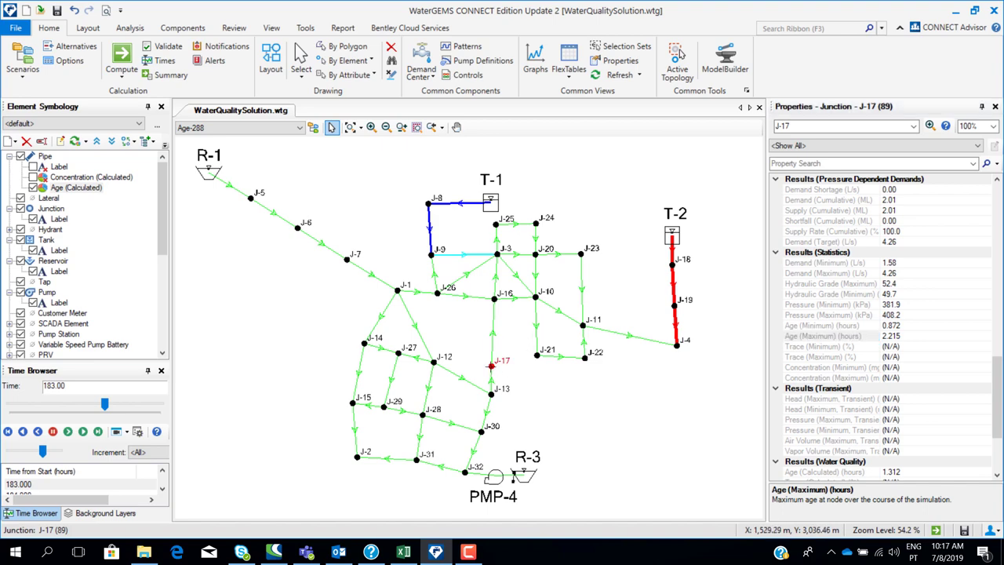
right_click(493, 372)
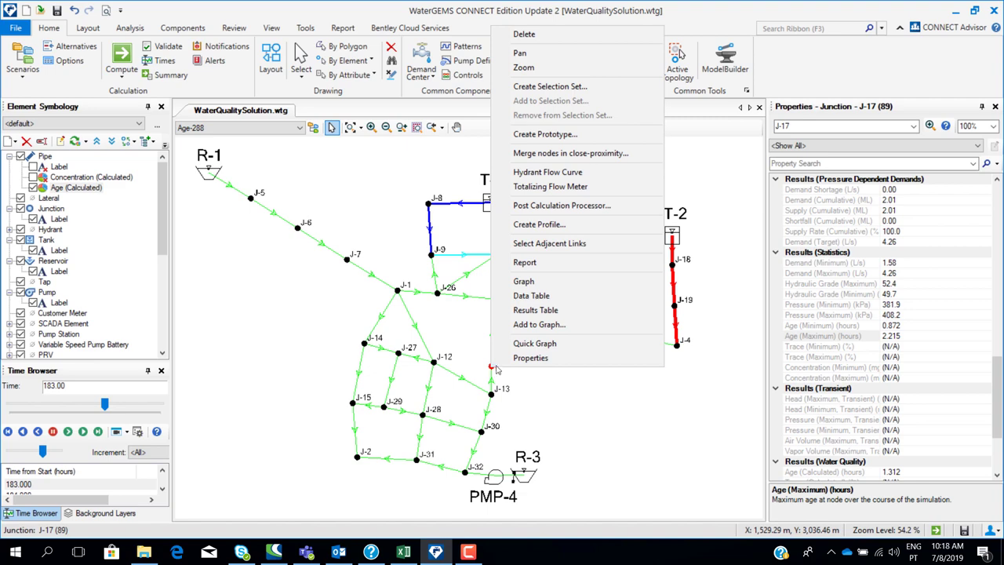
left_click(543, 284)
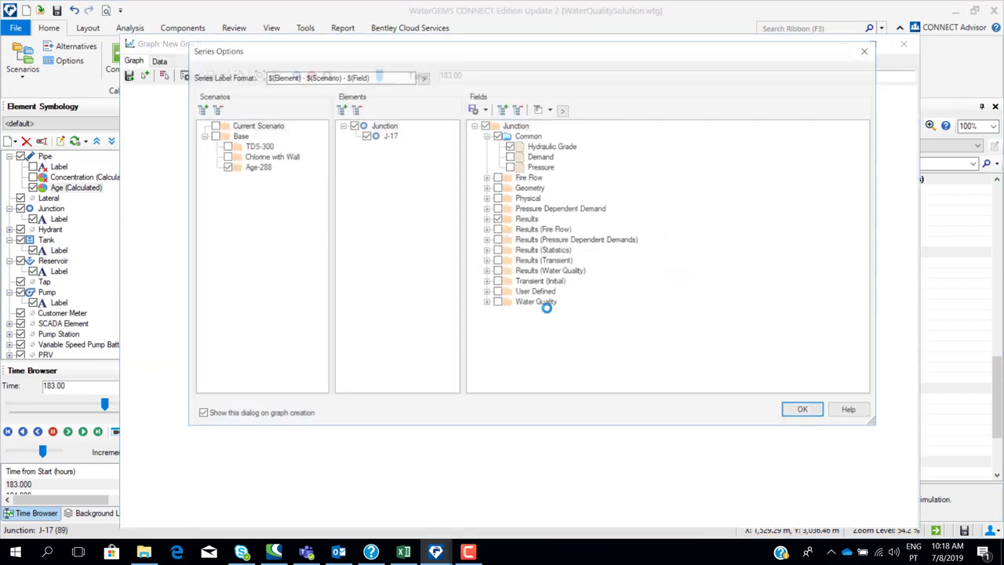
left_click_drag(467, 45, 468, 46)
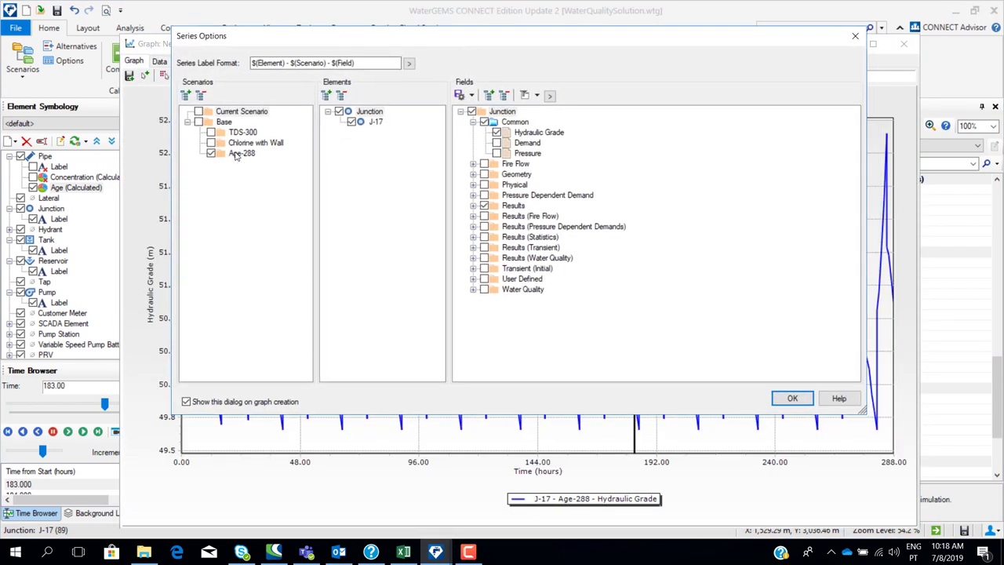
left_click(496, 134)
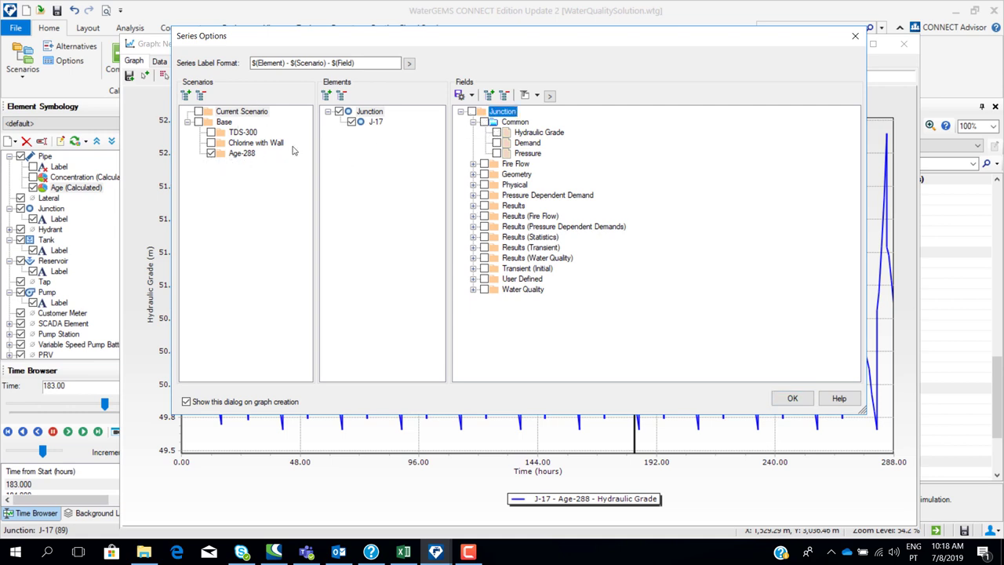
left_click(473, 206)
left_click(473, 206)
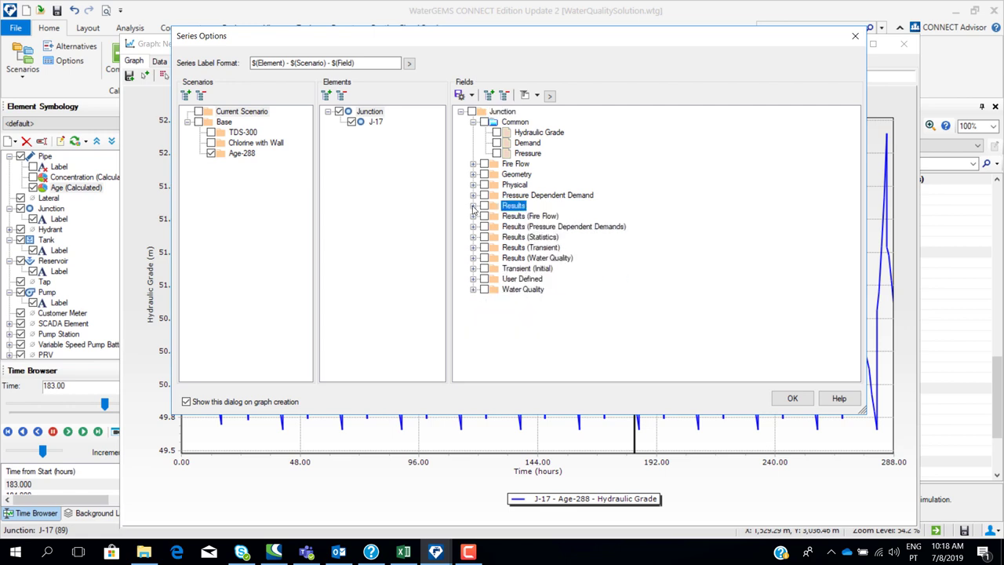
left_click(473, 259)
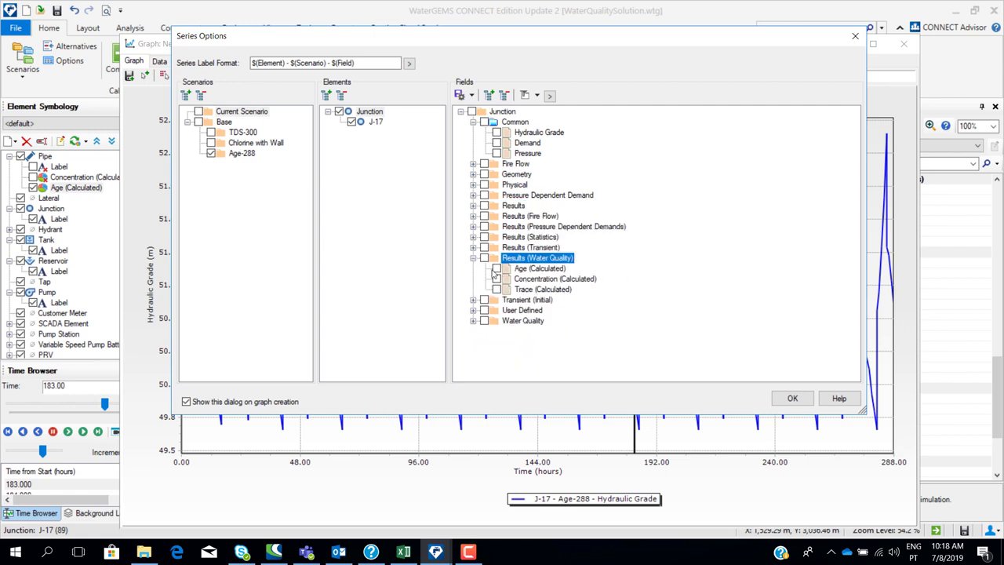
left_click(497, 269)
left_click(790, 397)
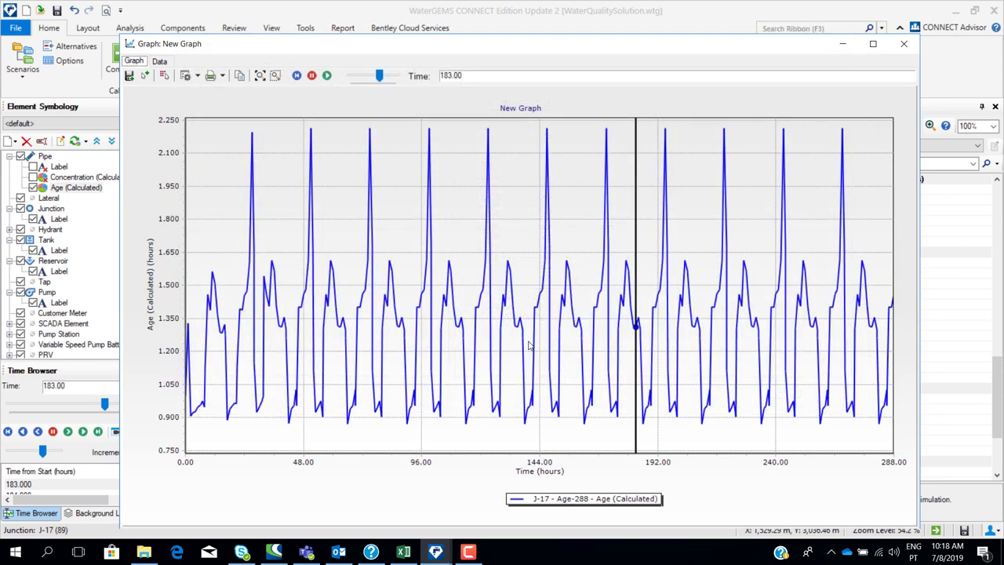
left_click(904, 43)
- Make Chlorine with Wall the current scenario and graph junction J-17's Concentration (Calculated) over time without Hydraulic Grade
left_click(232, 130)
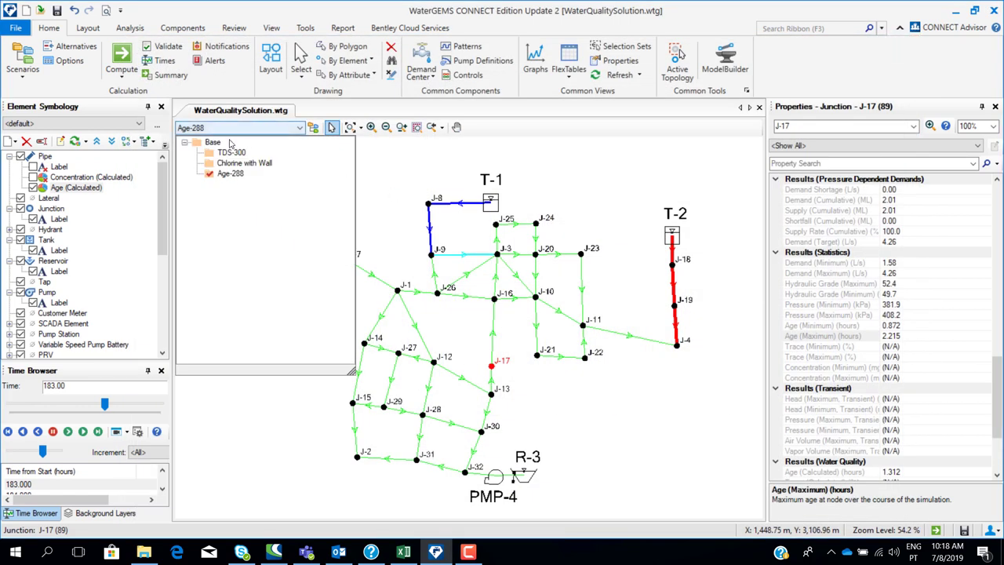
left_click(238, 163)
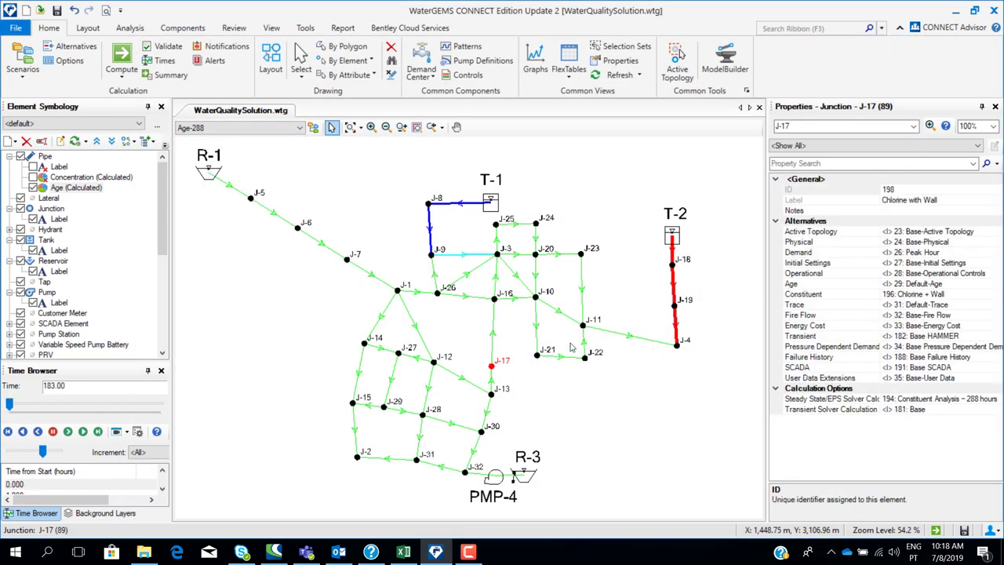
left_click(492, 367)
right_click(492, 368)
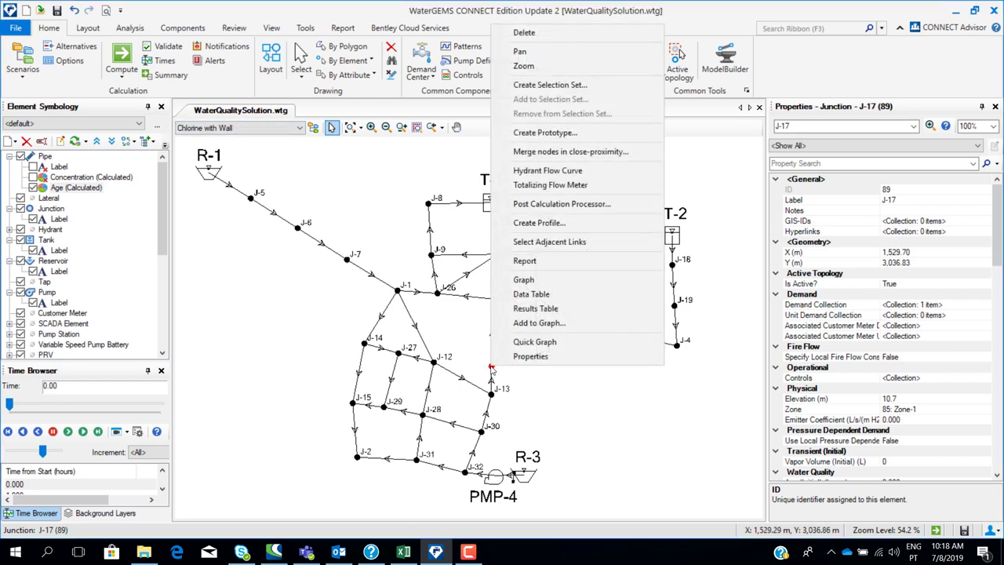
left_click(523, 280)
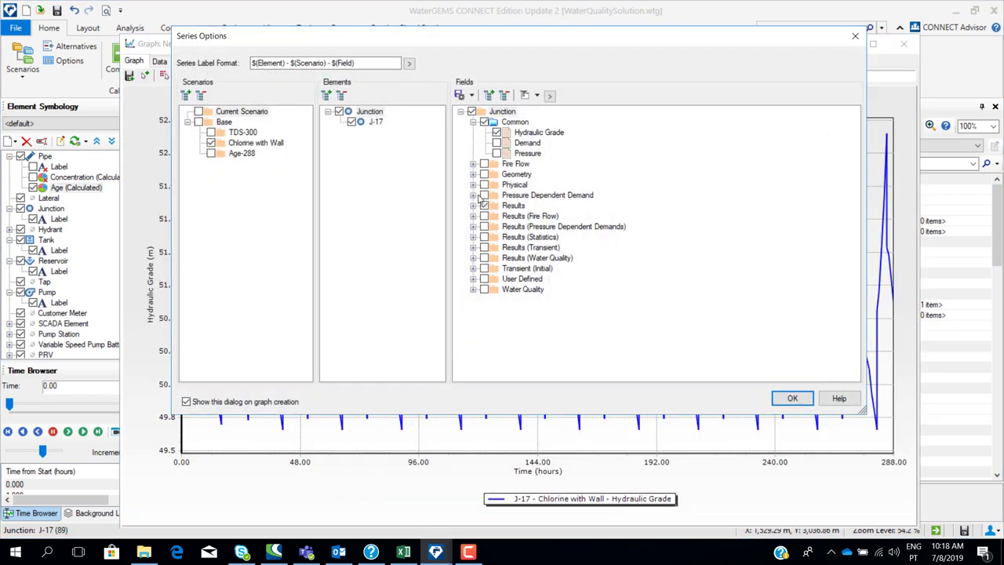
left_click(473, 206)
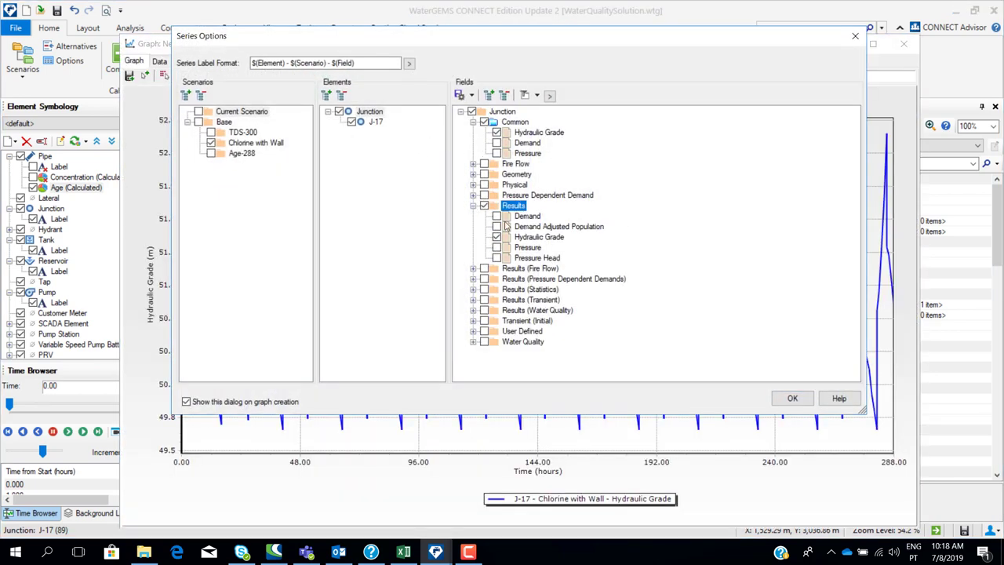
left_click(496, 237)
left_click(473, 206)
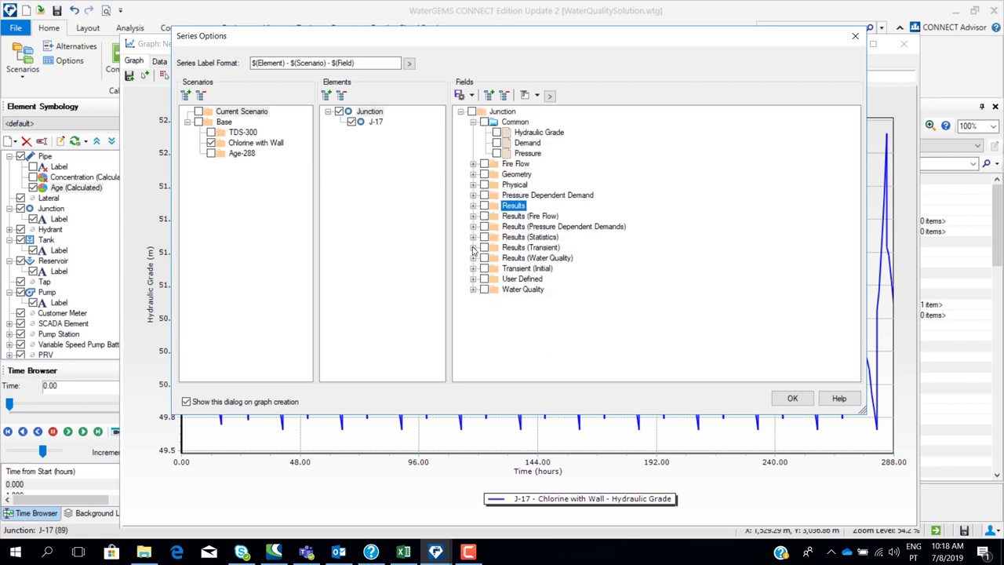
left_click(473, 258)
left_click(497, 279)
left_click(790, 398)
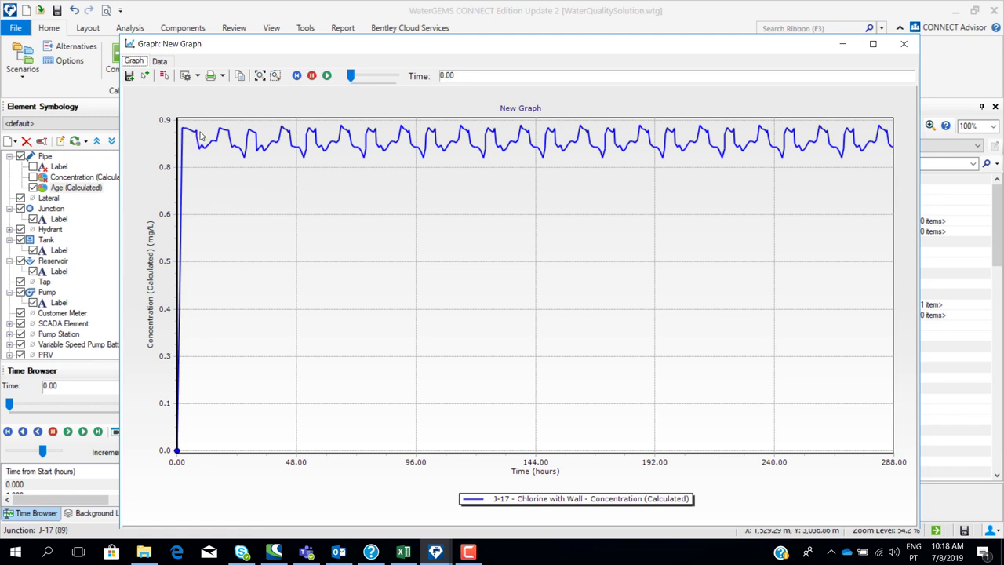
- Move the time marker on junction J-17's concentration graph to 26 hours
mouse_move(352, 76)
left_mouse_down()
mouse_move(365, 78)
mouse_move(354, 78)
left_mouse_up()
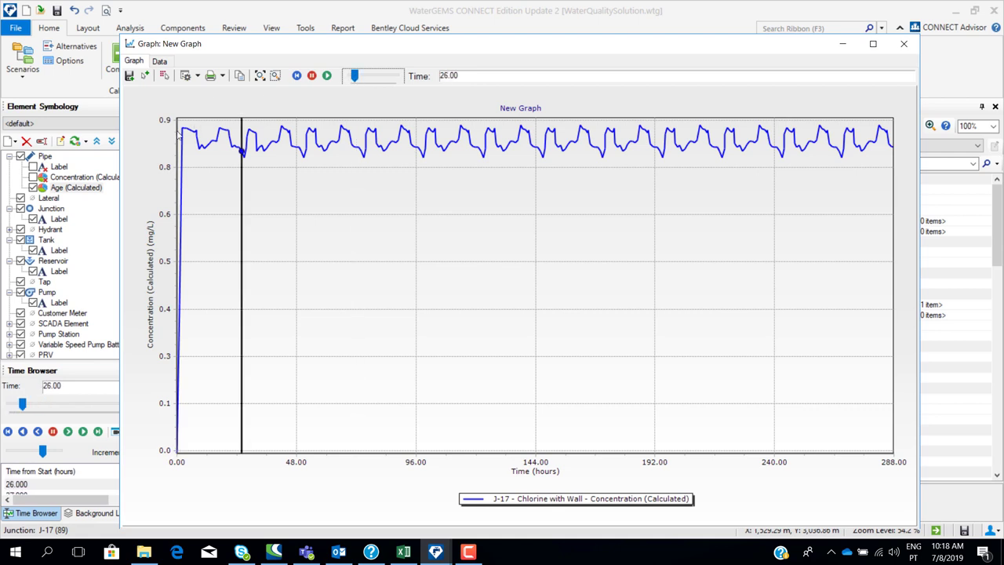
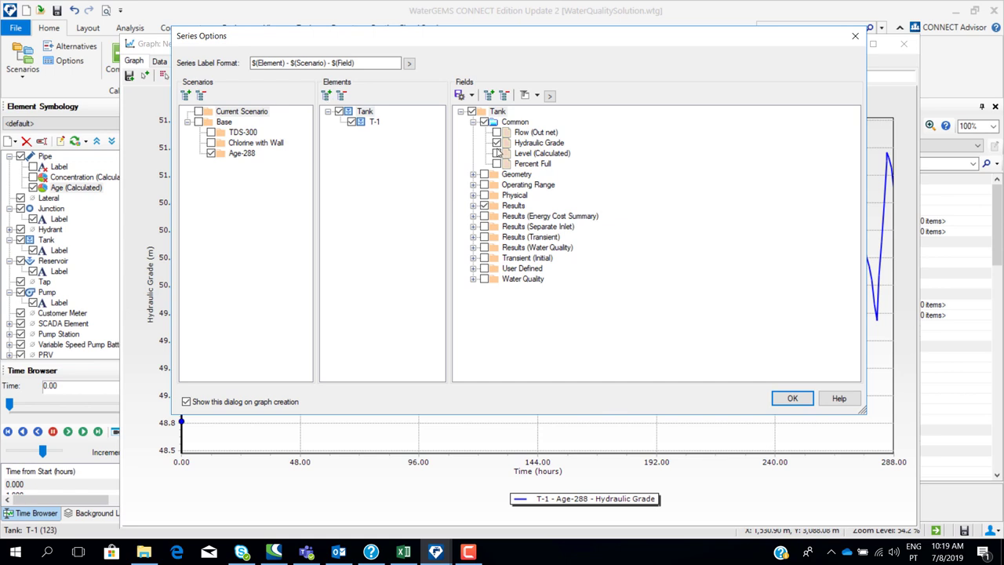
- Graph tank T-1's Age (Calculated) for the Age-288 scenario without Hydraulic Grade, review it up to 288 hours and close the graph
left_click(496, 143)
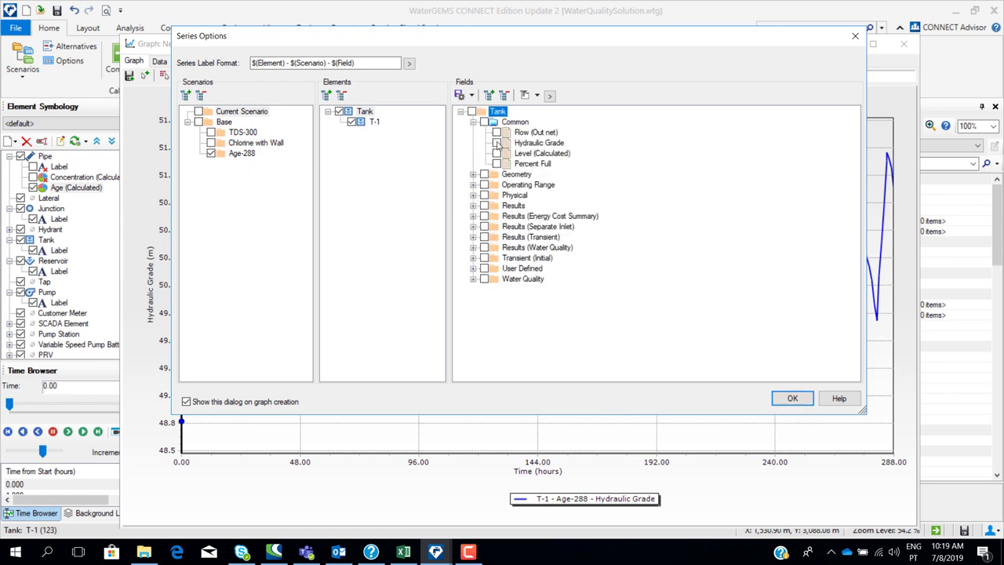
left_click(473, 205)
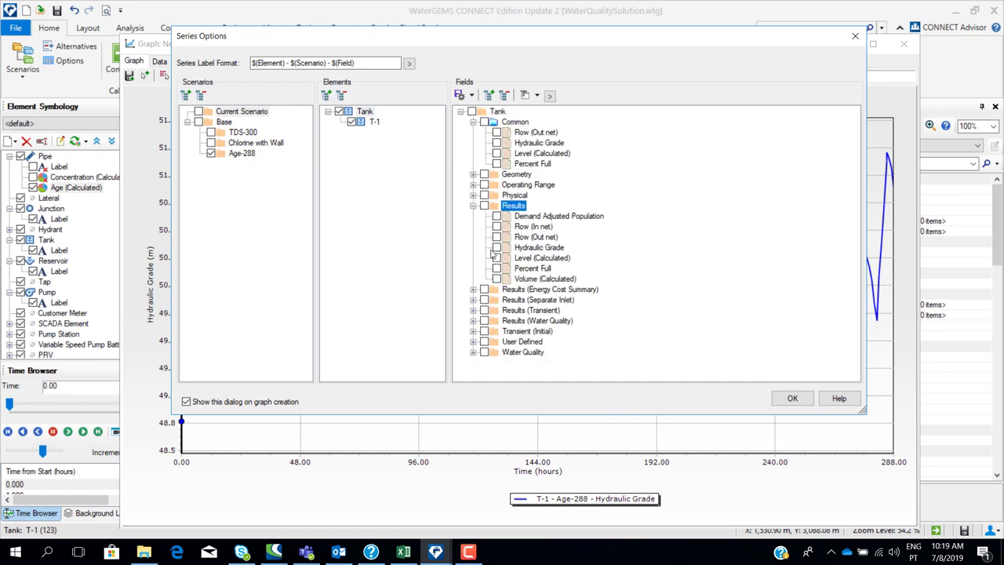
left_click(473, 206)
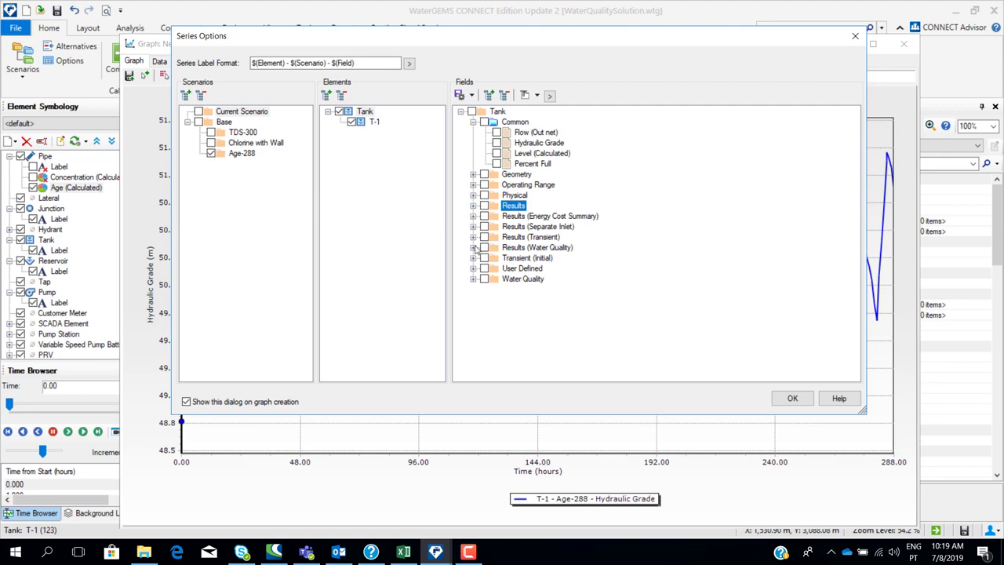
left_click(474, 247)
left_click(497, 258)
left_click(792, 397)
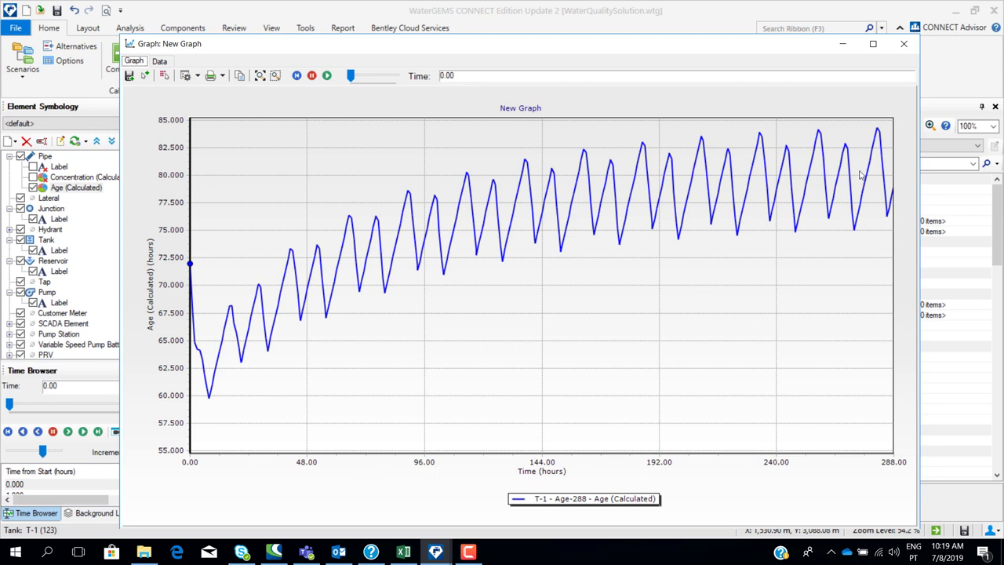
left_click_drag(351, 75, 397, 75)
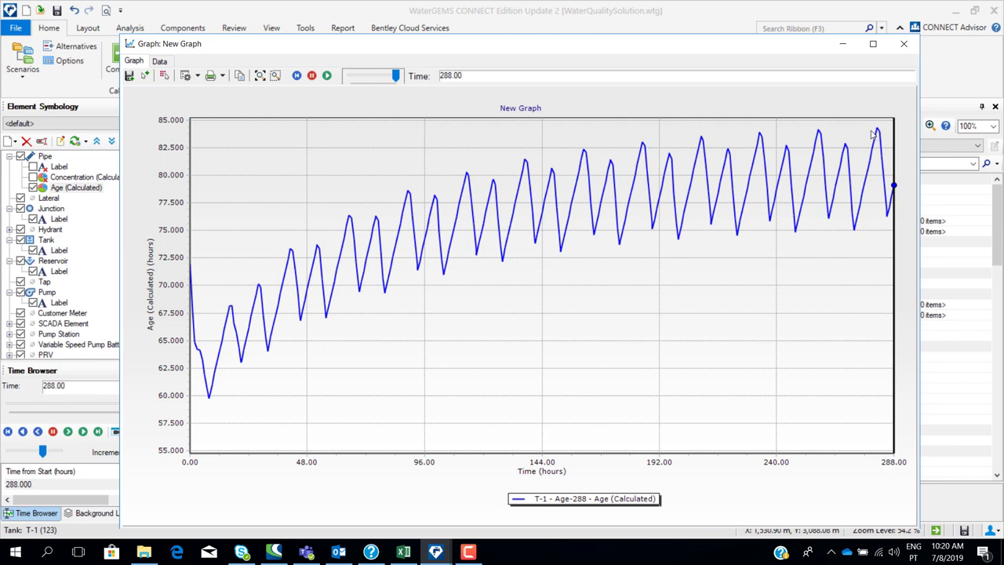
left_click(903, 43)
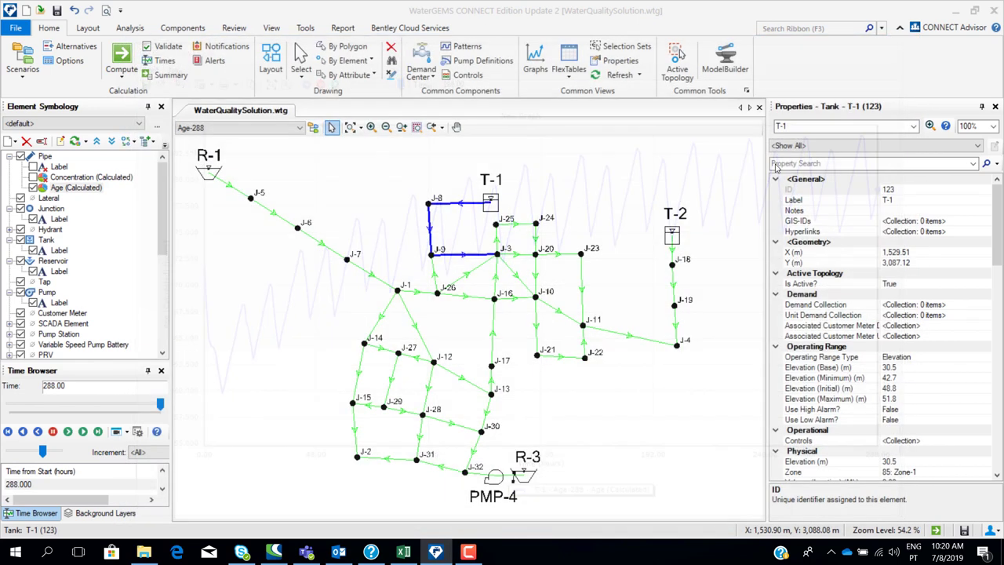
- Graph tank T-2's Age (Calculated) over time for the Age-288 scenario without Hydraulic Grade
left_click(673, 236)
right_click(675, 235)
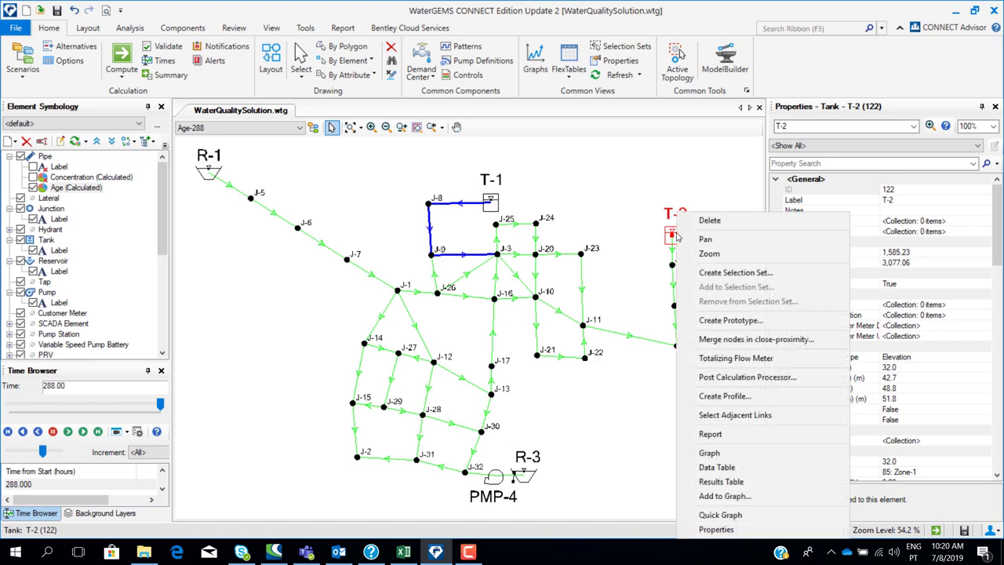
left_click(727, 458)
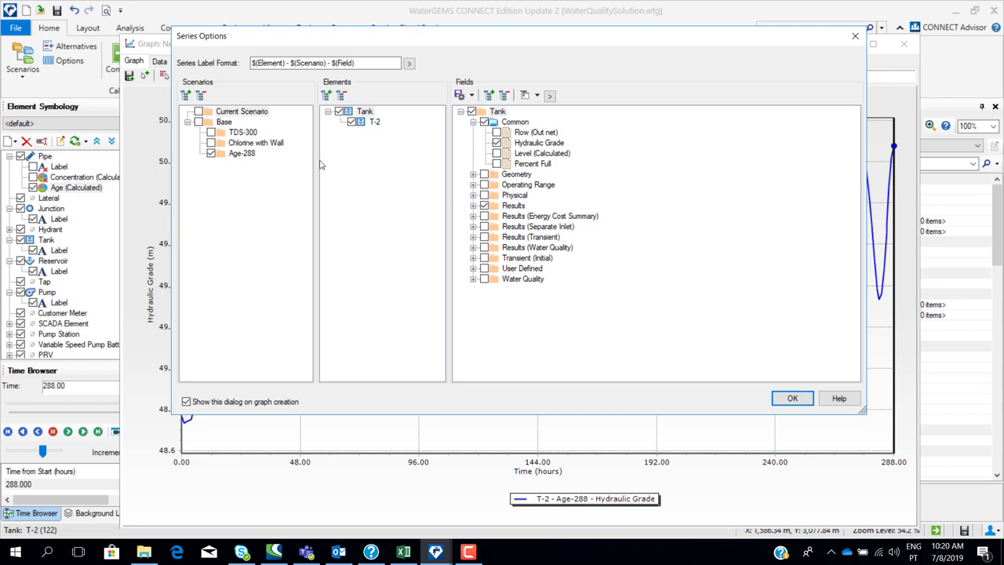
left_click(484, 205)
left_click(473, 247)
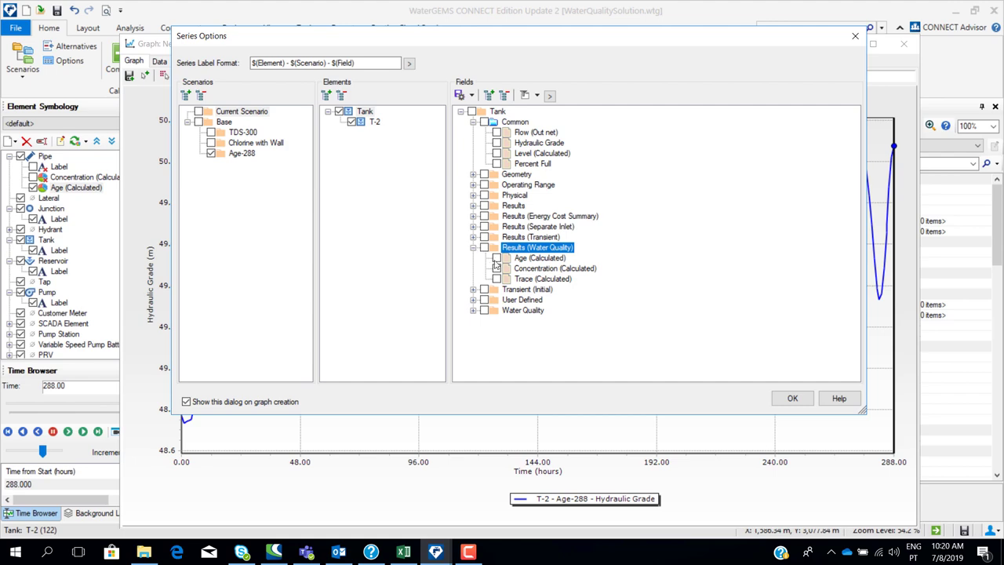
left_click(496, 258)
left_click(790, 398)
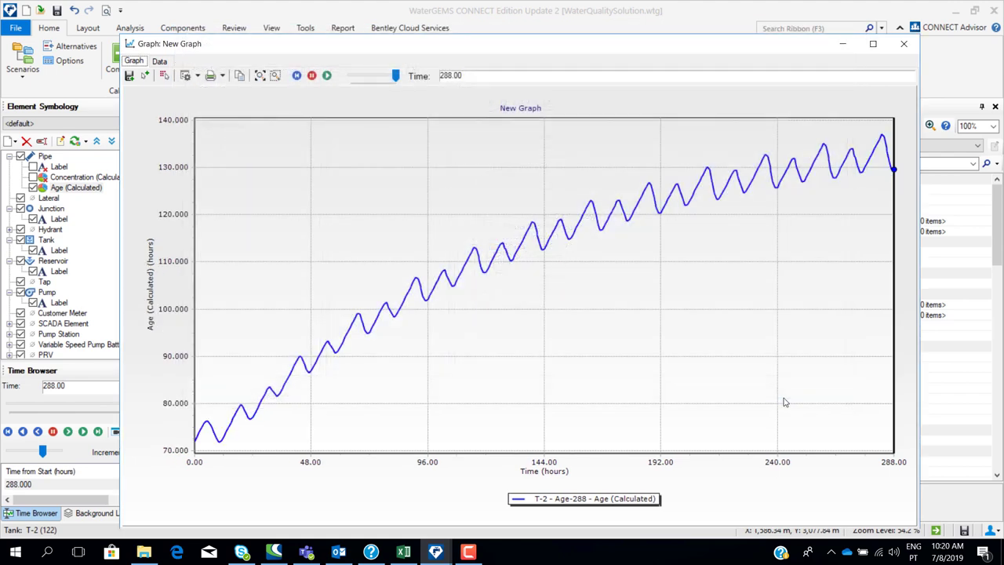